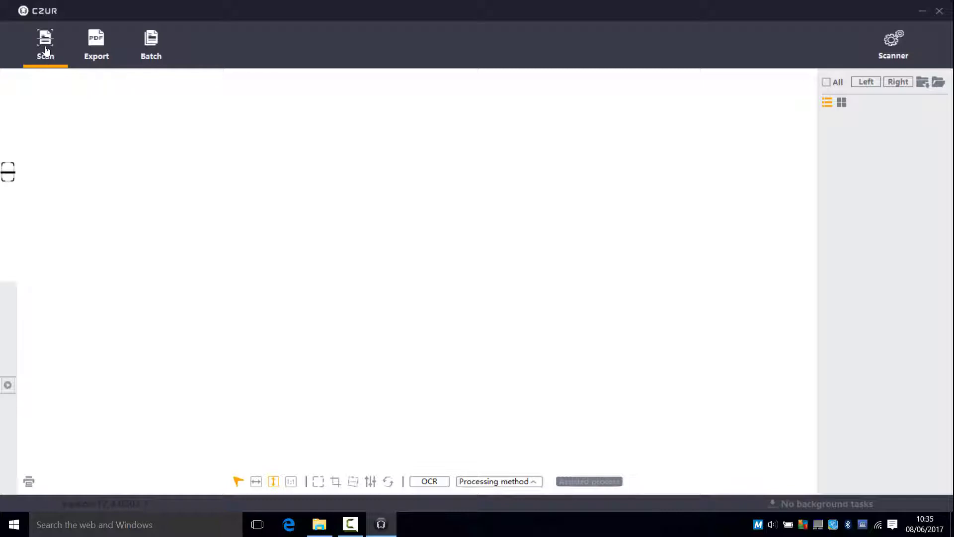
- Start a scan session with Facing Pages processing and Grayscale color mode, and scan the book's page spreads
left_click(45, 51)
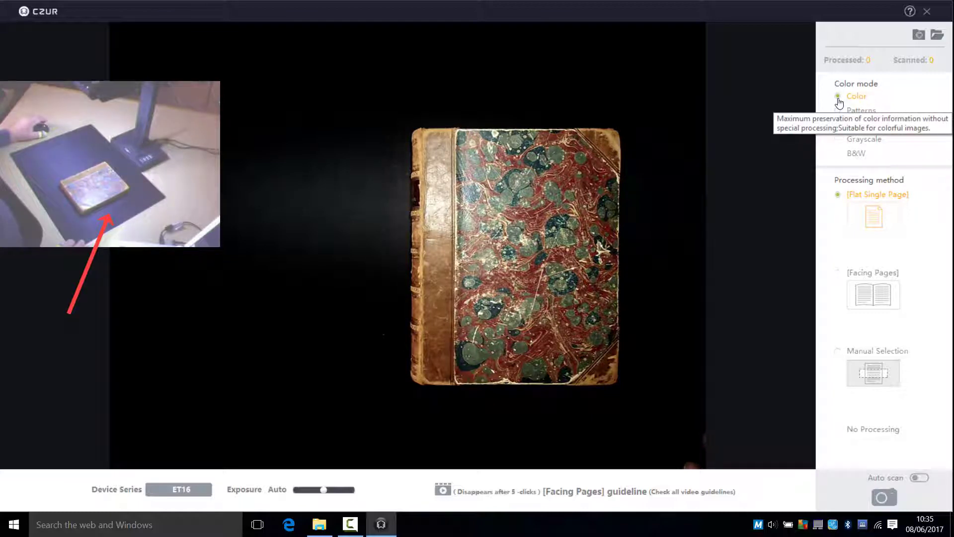
left_click(839, 277)
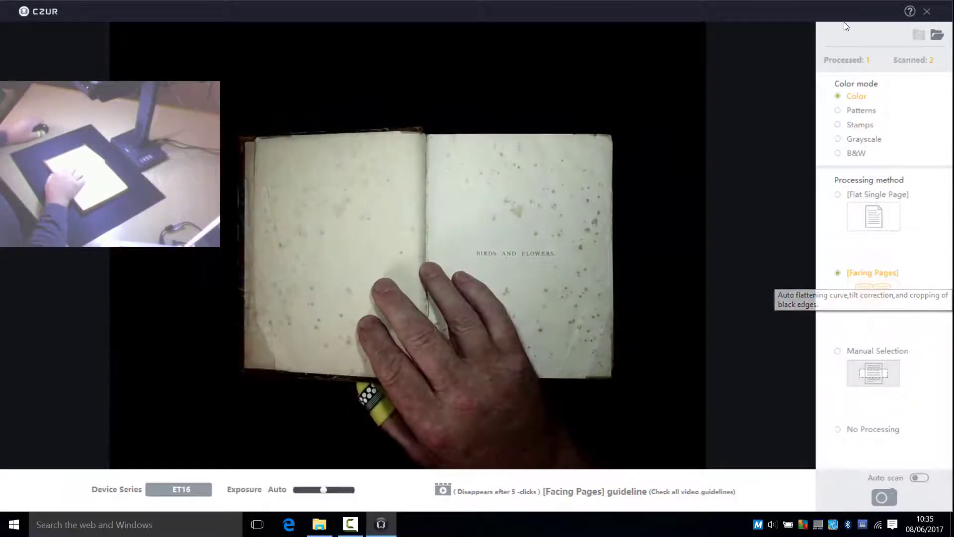
left_click(838, 139)
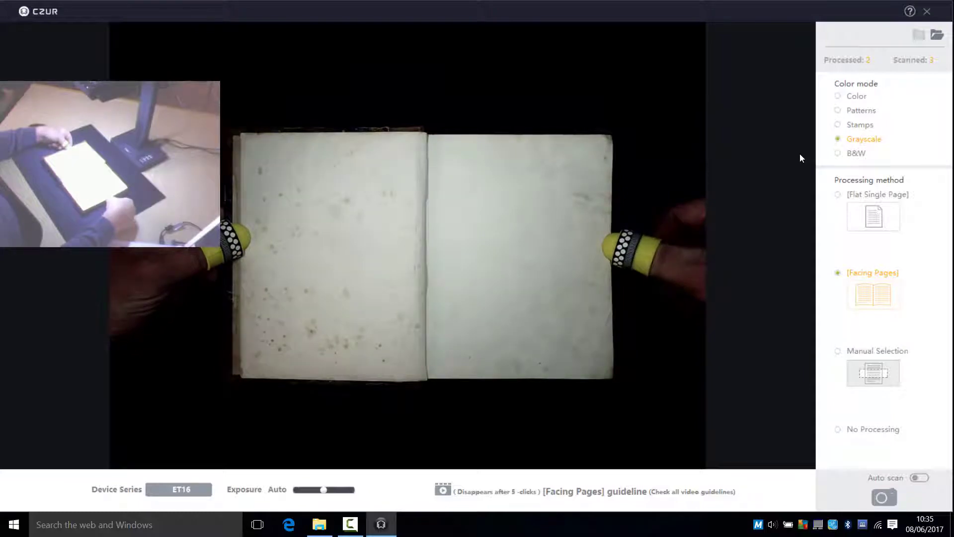
key("space")
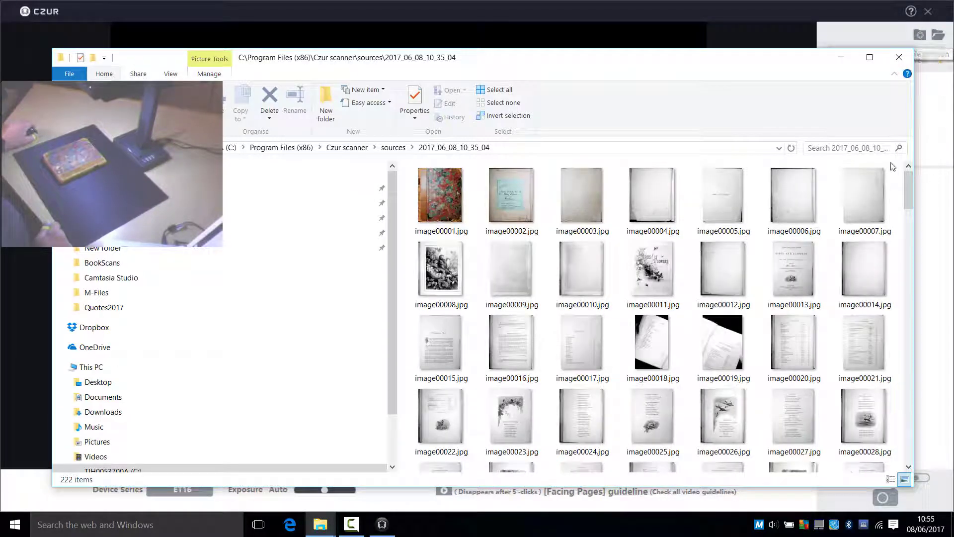
- Look over the scanned pages in the 2017_06_08_10_35_04 folder and switch the image00008.jpg page to Color mode
scroll(914, 191, "down", 1)
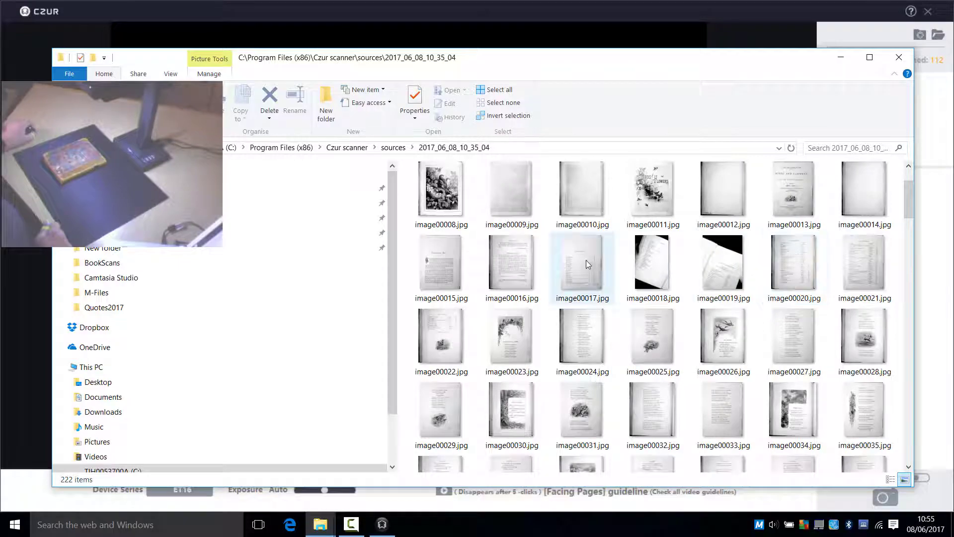
left_click_drag(912, 204, 881, 465)
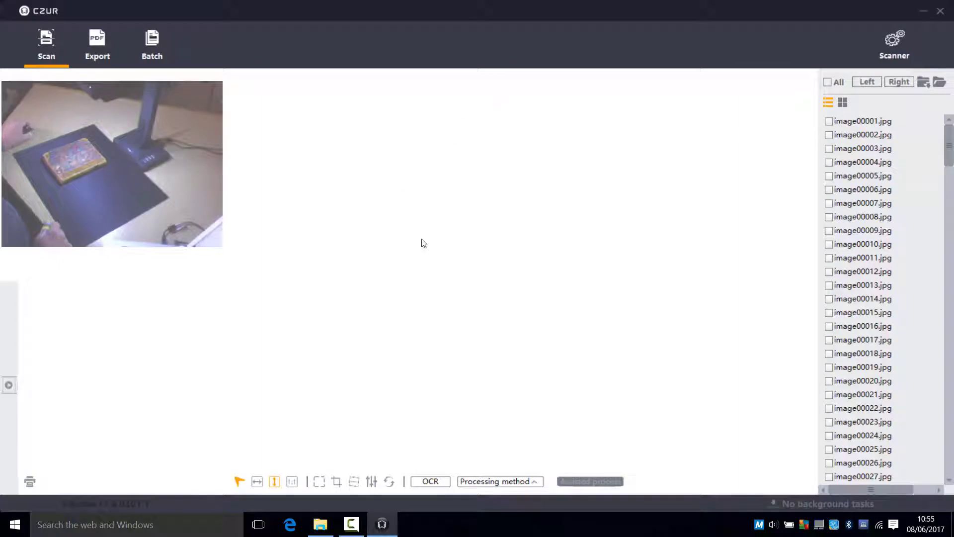
left_click(863, 217)
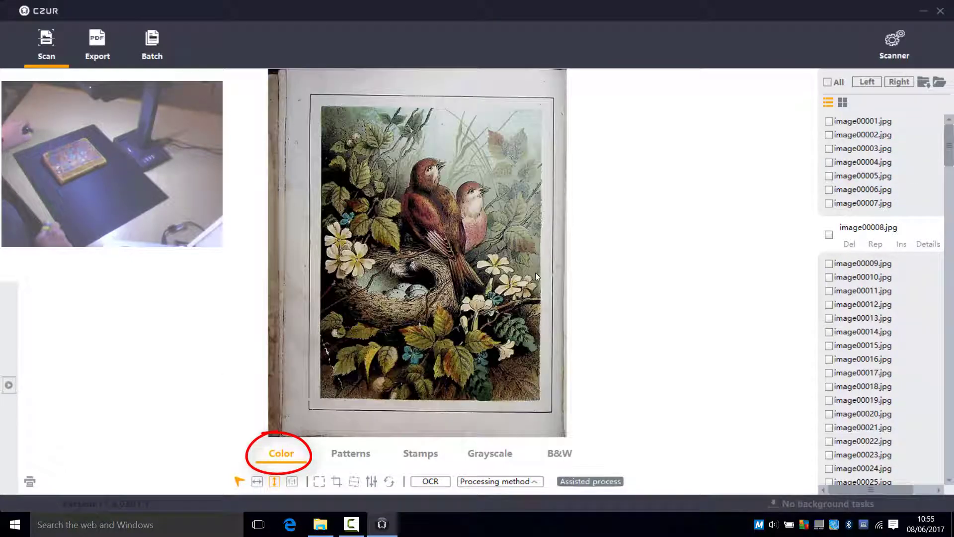
- Permanently delete the blank pages image00009.jpg and image00010.jpg in one batch, and switch image00011.jpg to Color mode
left_click(843, 269)
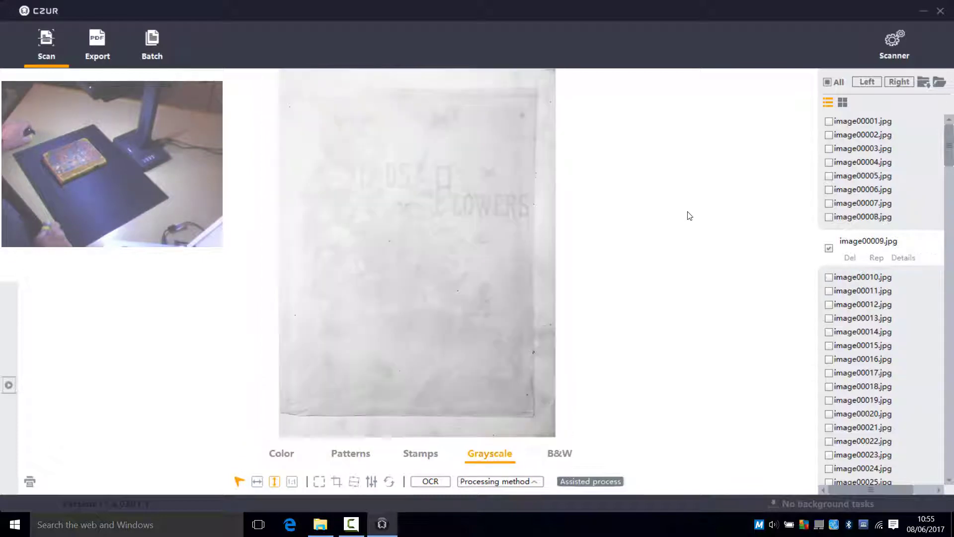
left_click(863, 277)
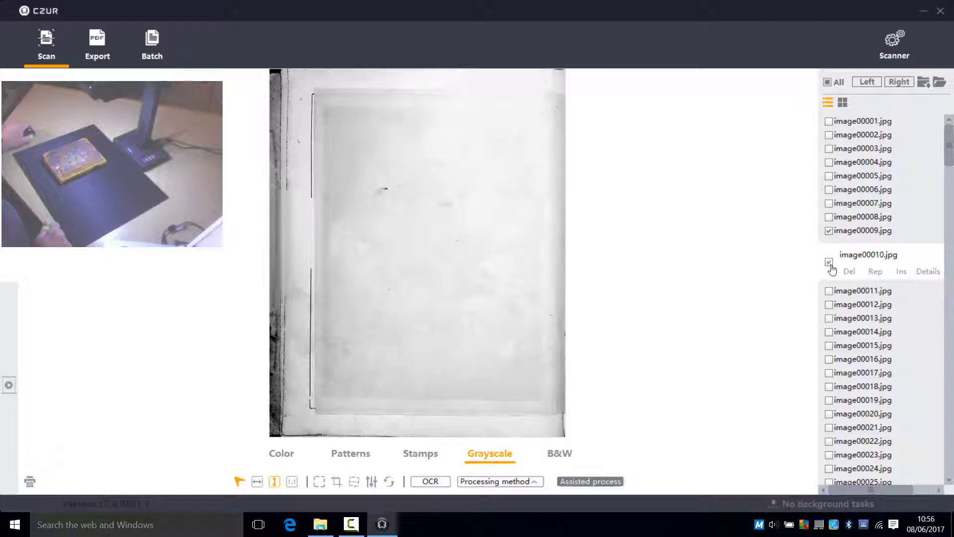
left_click(151, 44)
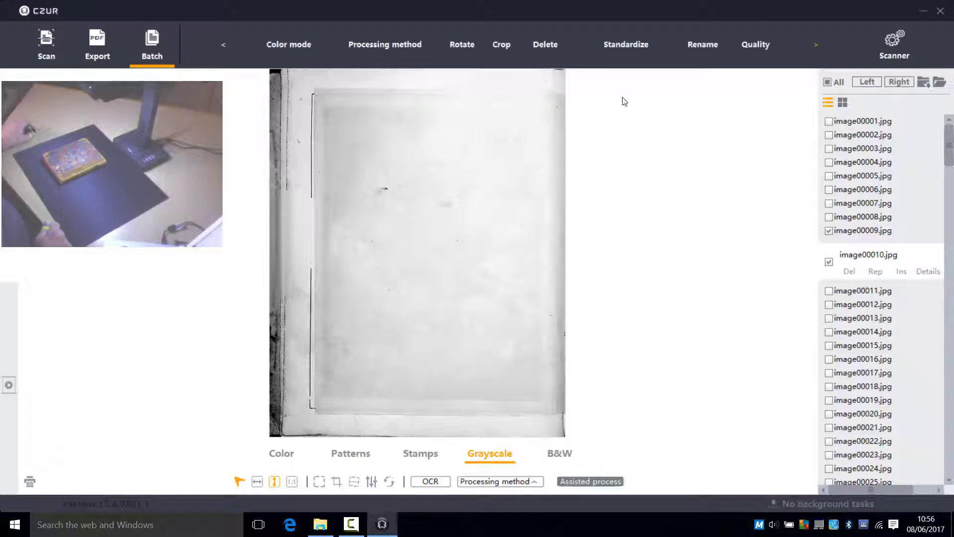
left_click(545, 46)
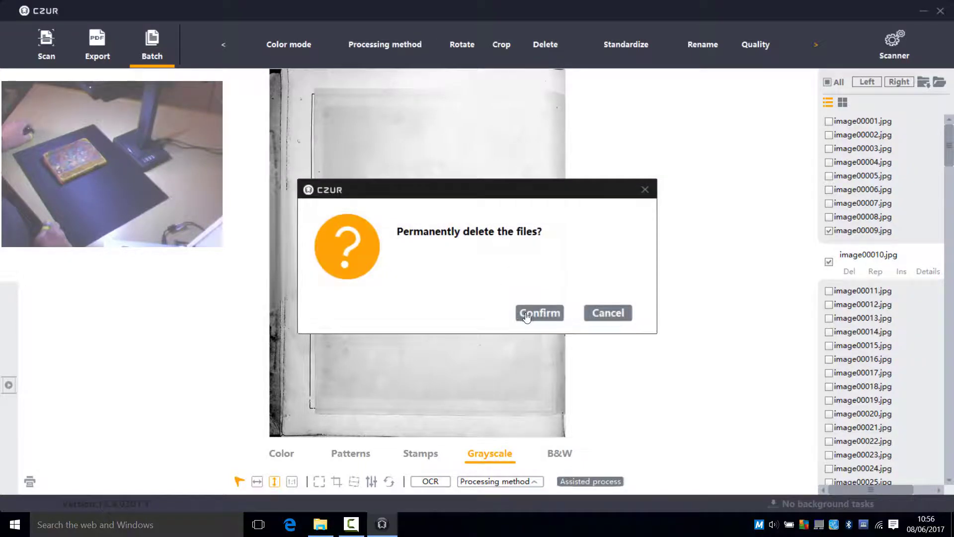
left_click(527, 313)
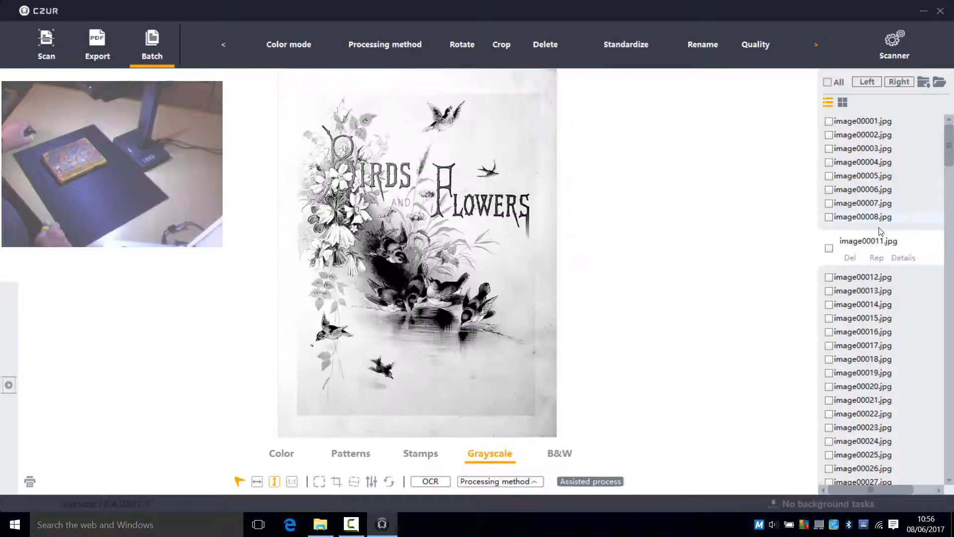
left_click(281, 454)
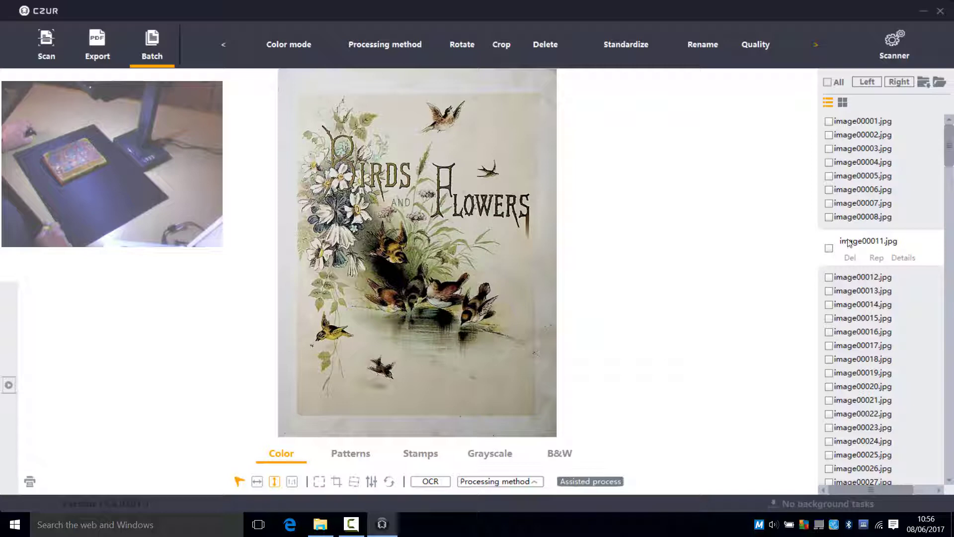
- Review the scanned pages one by one from image00001.jpg to image00018.jpg for faulty scans
left_click(863, 121)
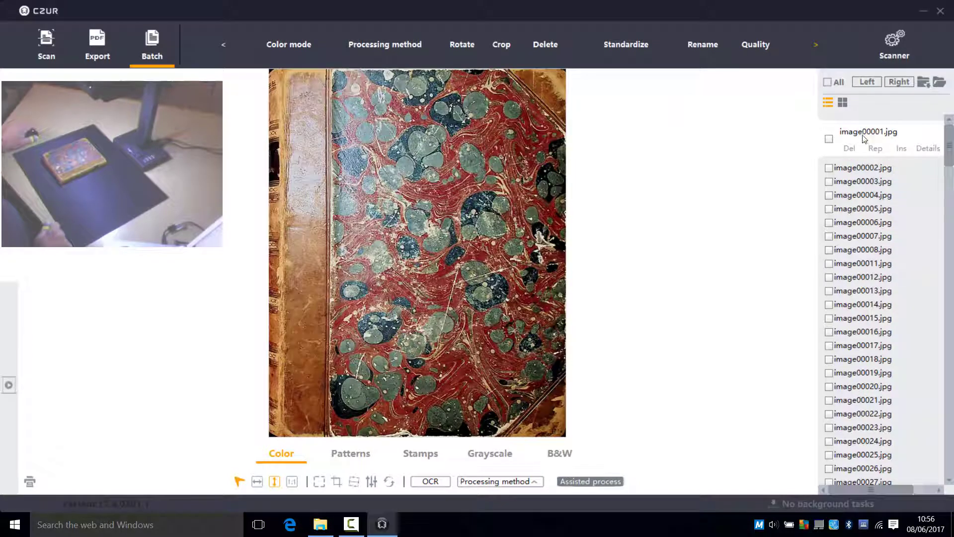
key("Down")
left_click(854, 184)
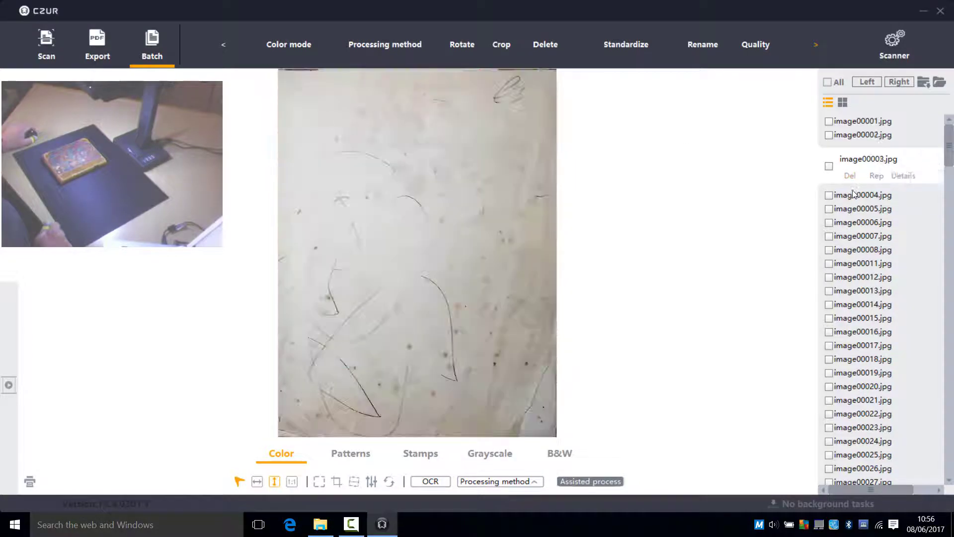
left_click(853, 196)
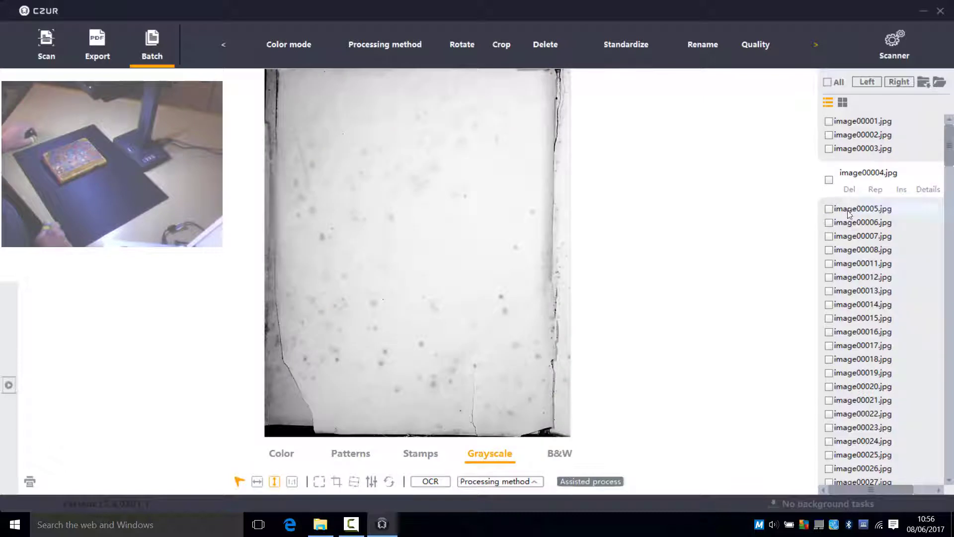
left_click(845, 224)
key("Down")
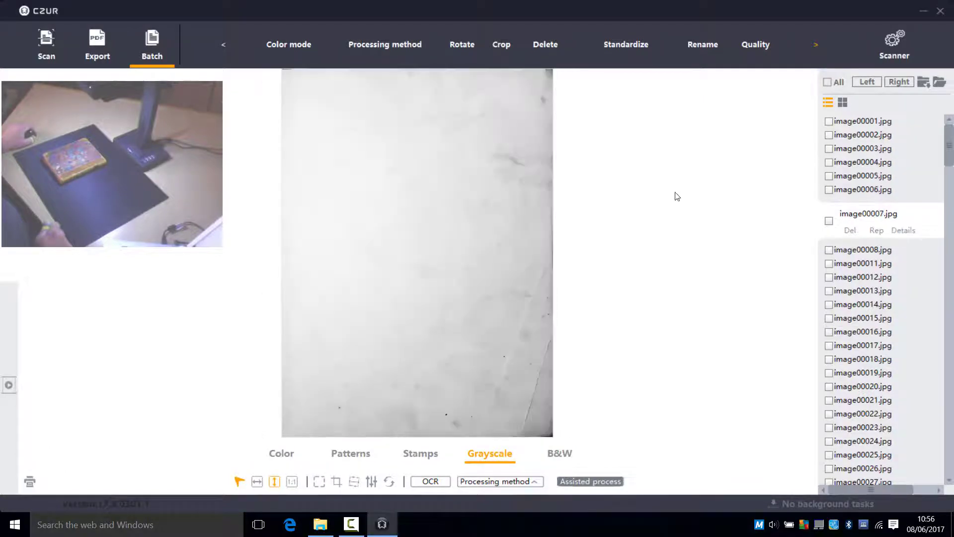
left_click(843, 251)
left_click(841, 267)
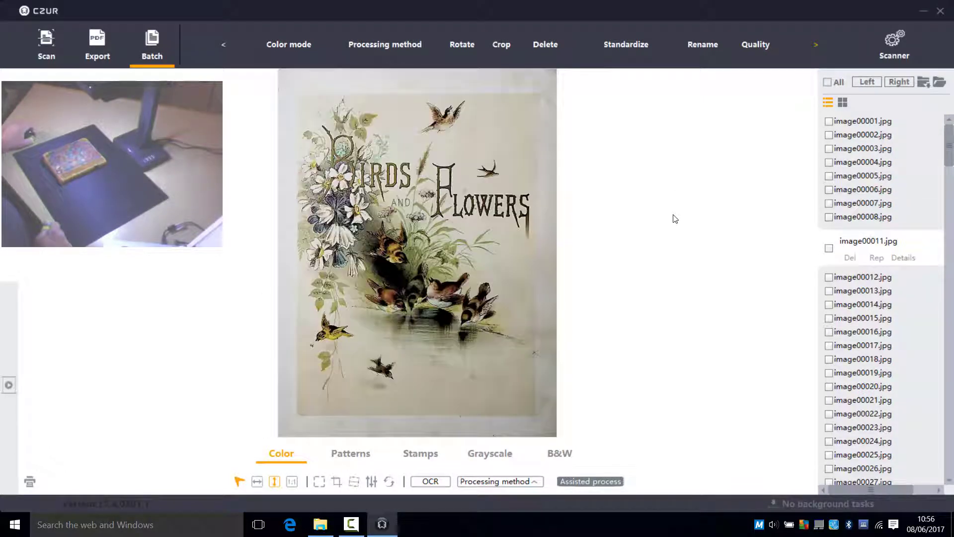
left_click(841, 282)
key("Down")
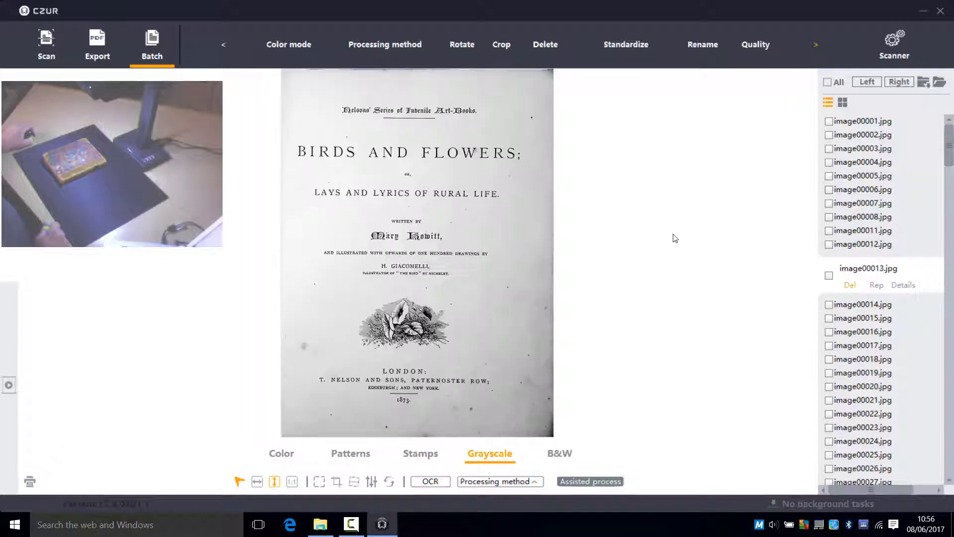
key("Down")
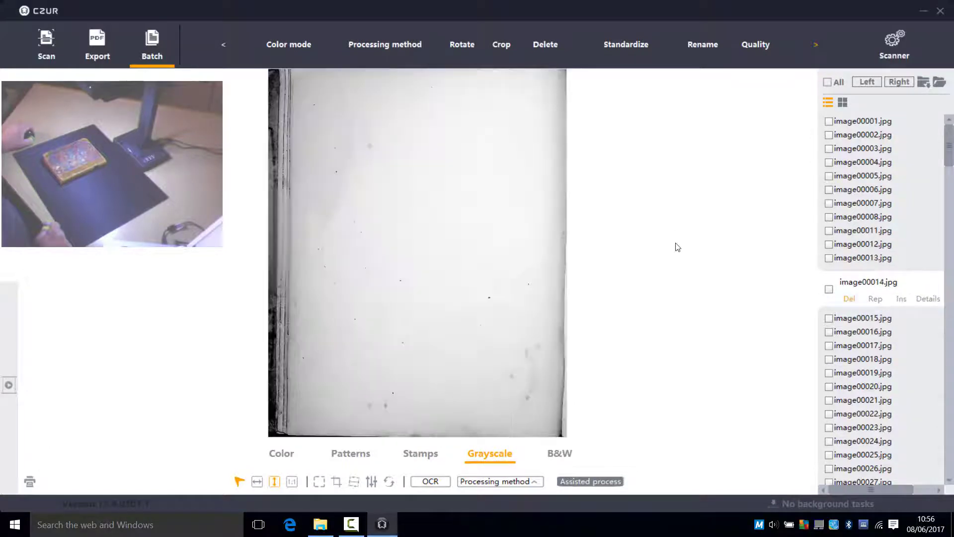
left_click(848, 322)
key("Down")
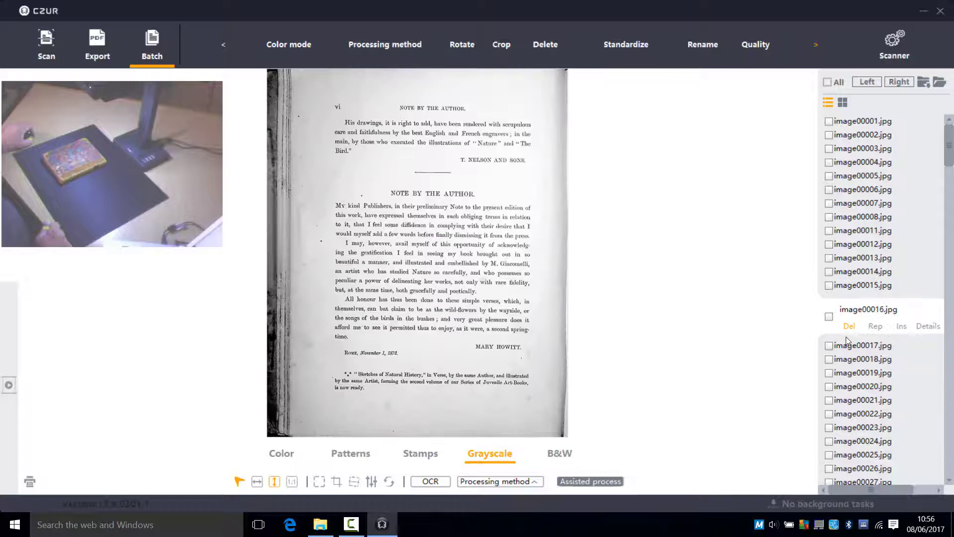
key("Down")
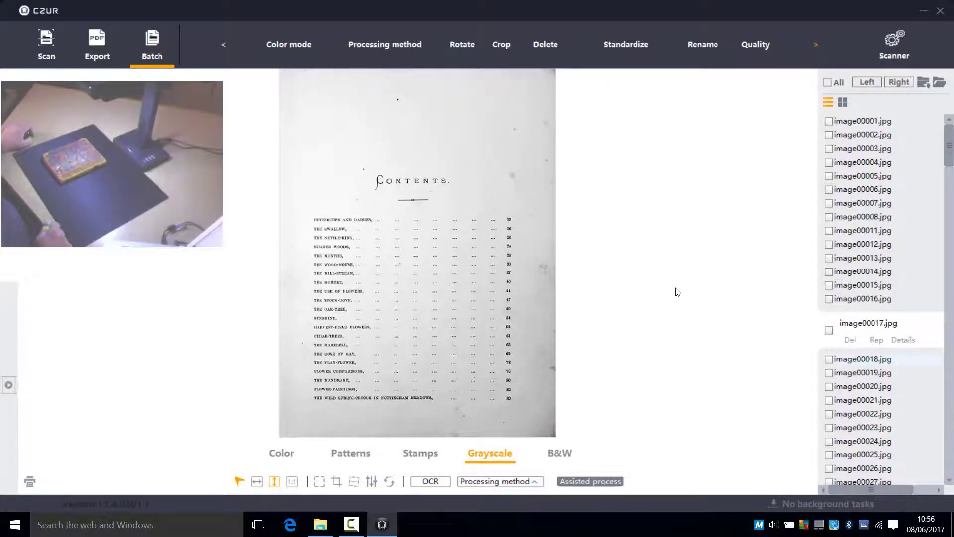
key("Down")
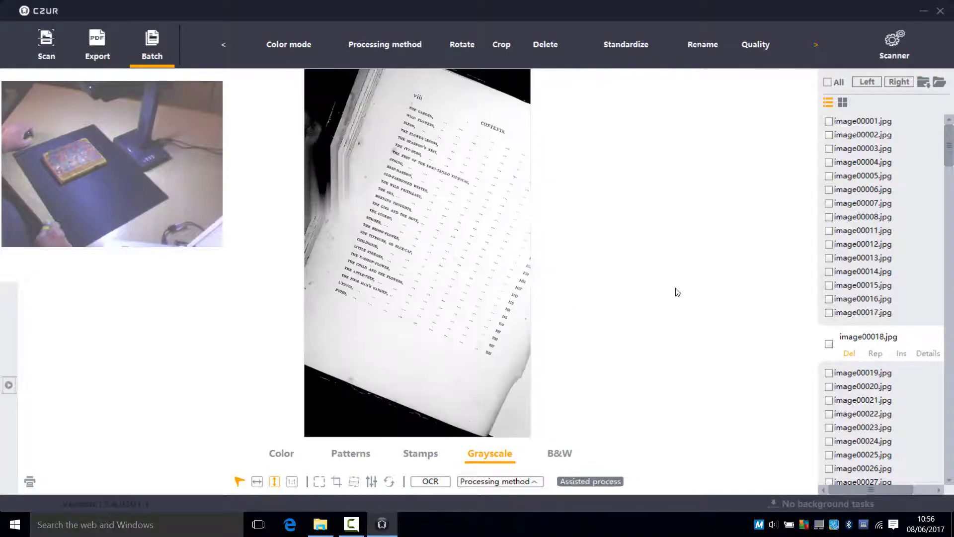
- Replace the crooked contents page image00018.jpg with a rescan of its spread in Grayscale with Facing Pages processing
left_click(876, 356)
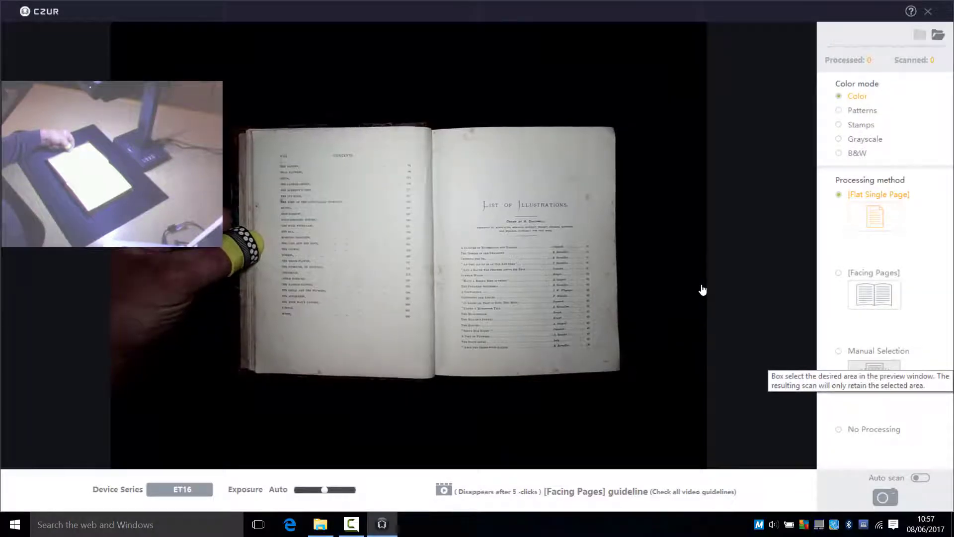
left_click(840, 139)
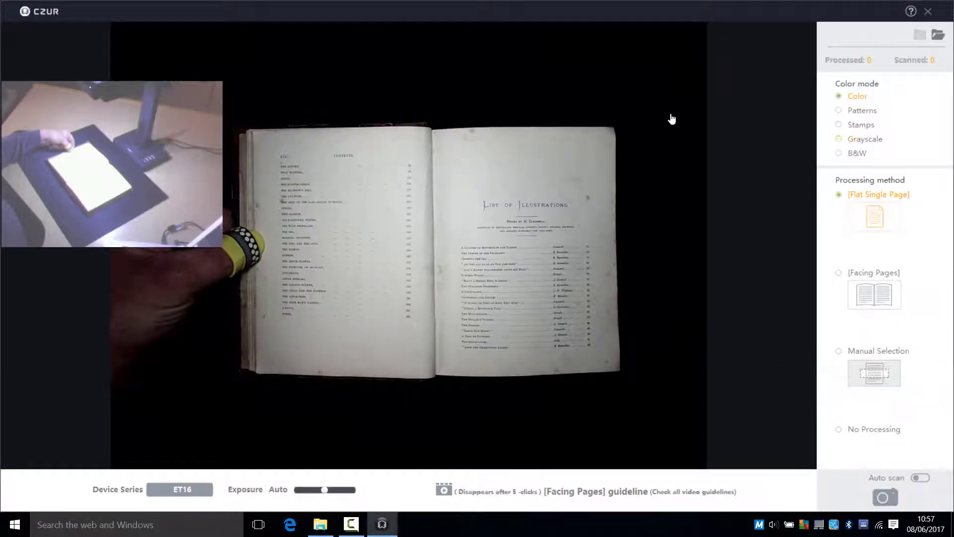
left_click(838, 274)
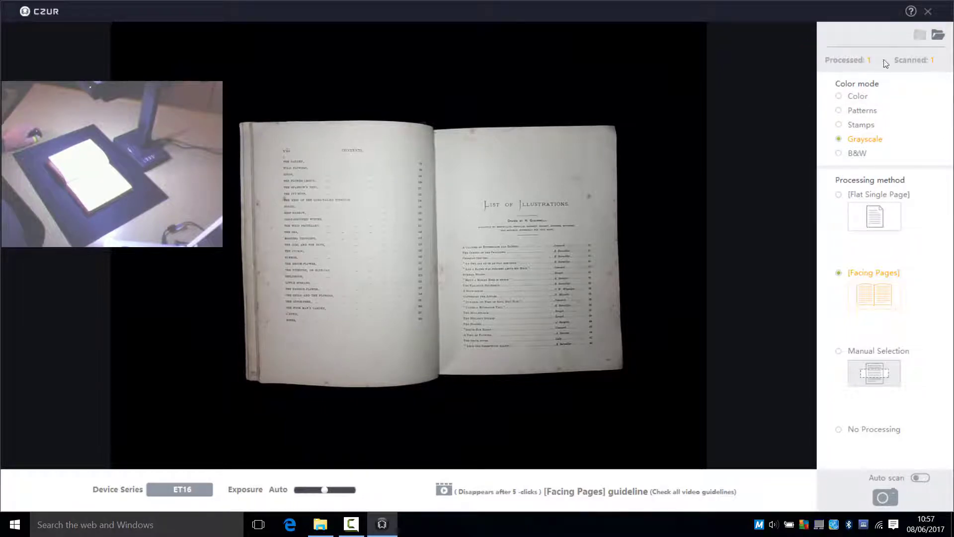
left_click(928, 12)
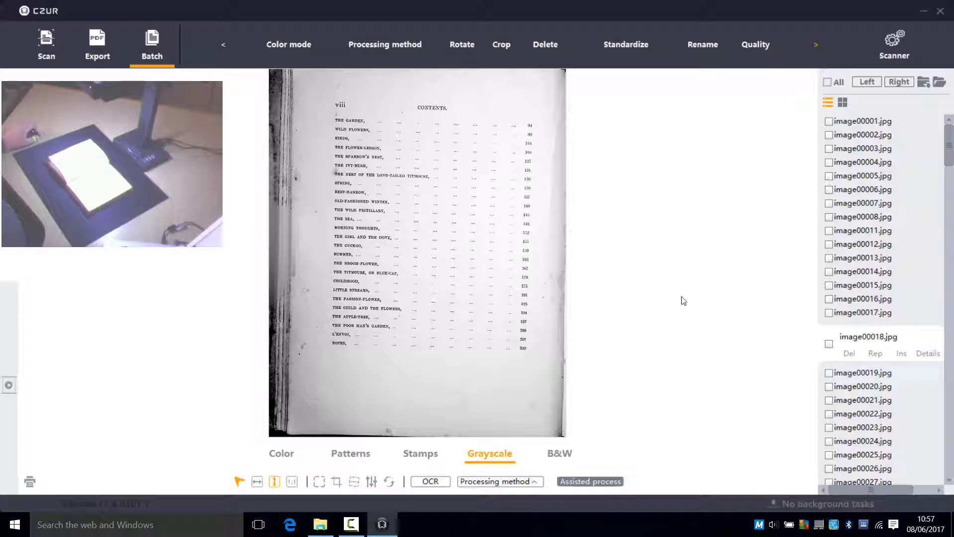
- Check pages image00019.jpg to image00021.jpg and the end of the book from image00222.jpg back to image00220.jpg
left_click(853, 373)
key("Up")
key("Down")
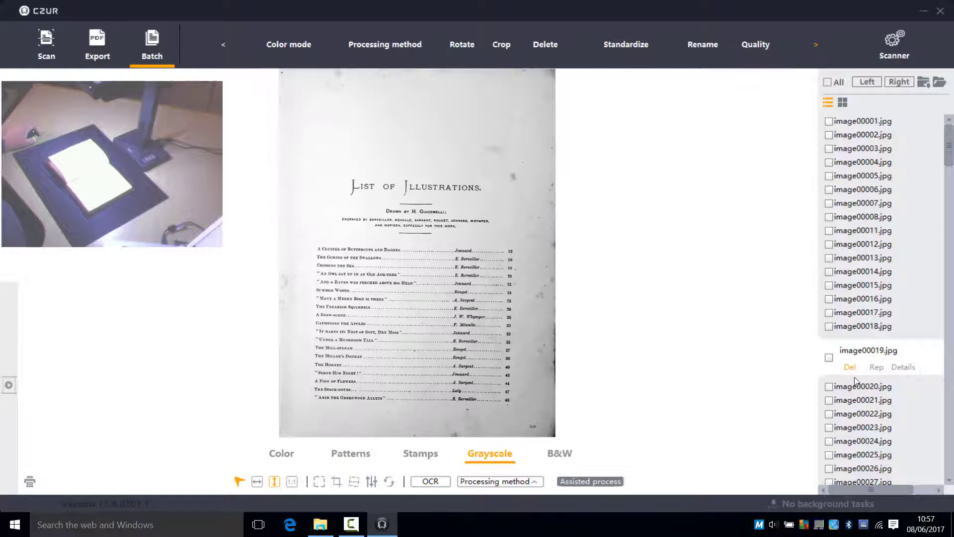
key("Down")
key("Down")
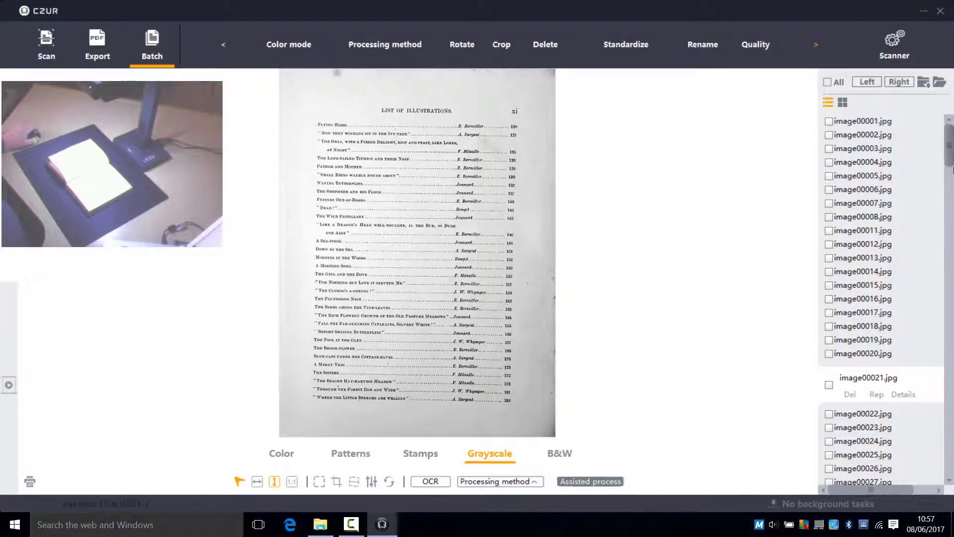
left_click_drag(949, 154, 949, 495)
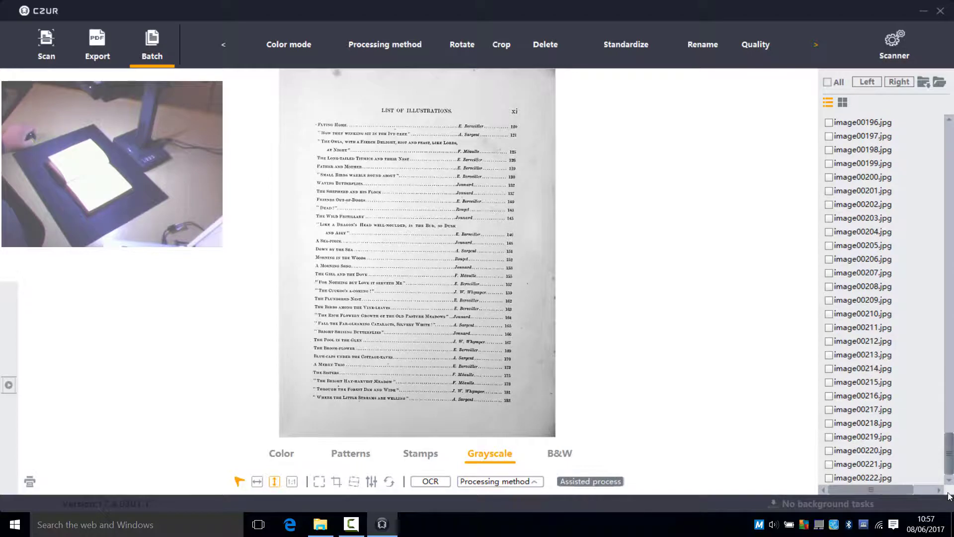
left_click(862, 478)
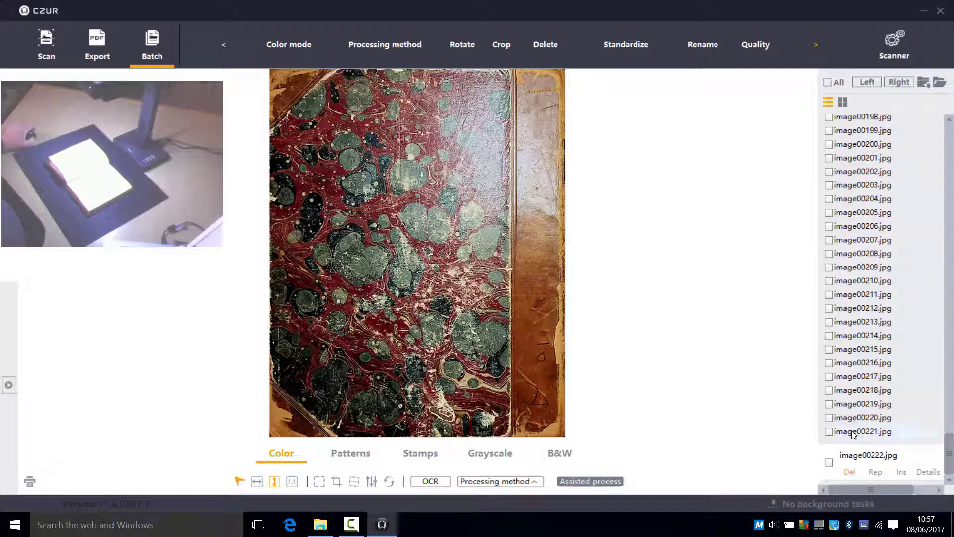
key("Up")
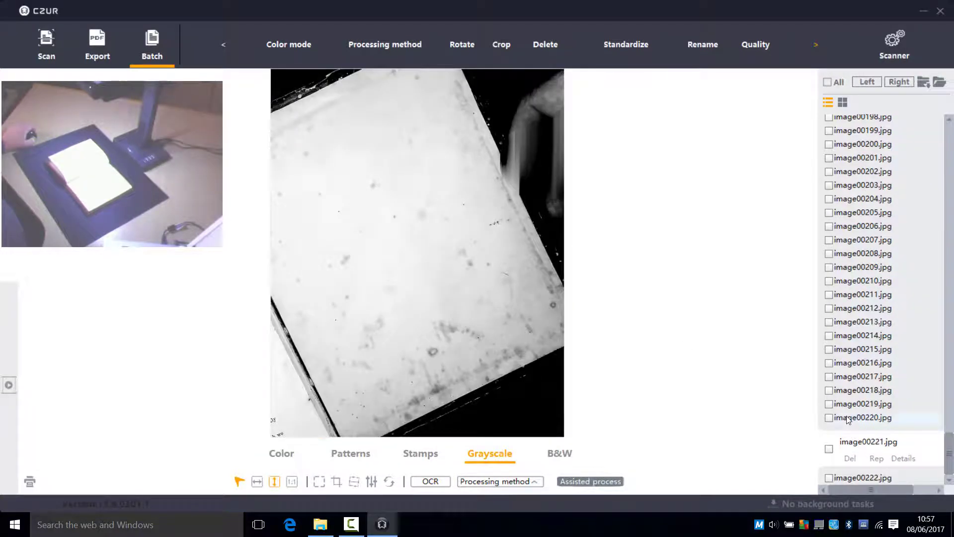
key("Up")
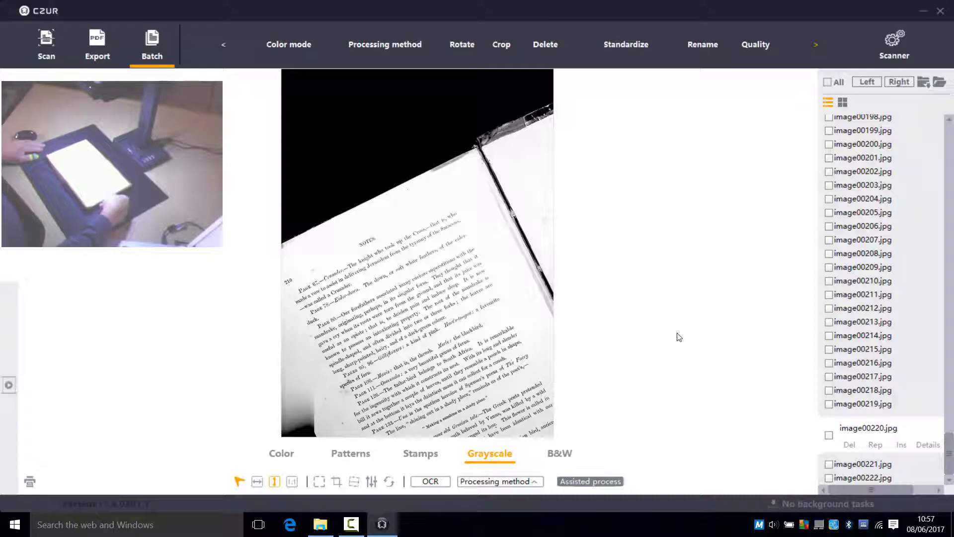
- Replace the crooked notes page image00220.jpg with a rescan of its spread in Grayscale with Facing Pages processing
left_click(874, 446)
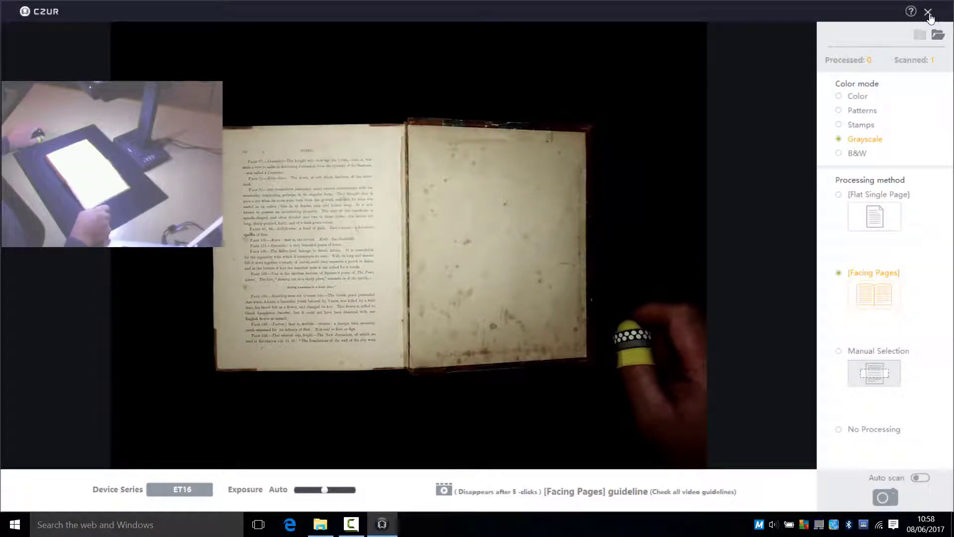
left_click(927, 12)
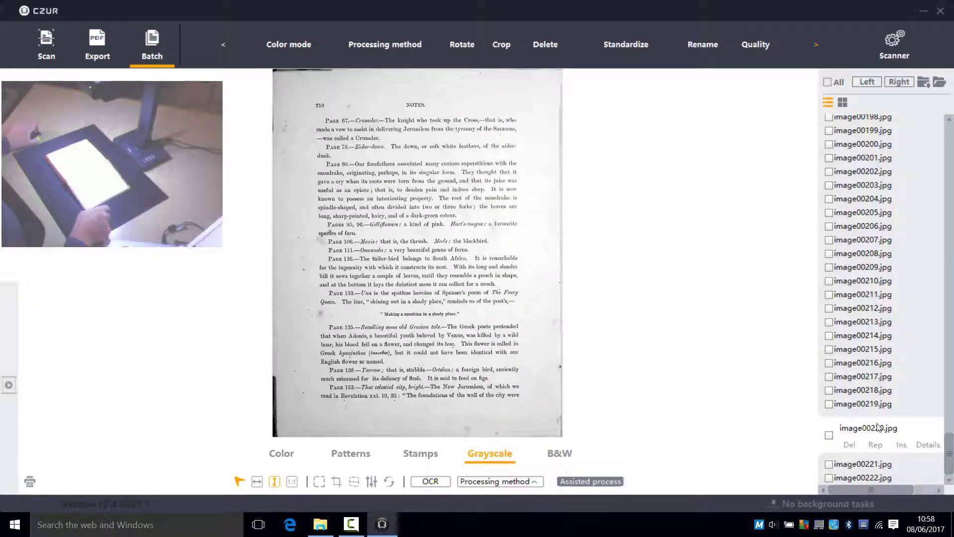
- Select all the scanned images and start a Searchable PDF export with English as the recognition language
scroll(694, 374, "down", 1)
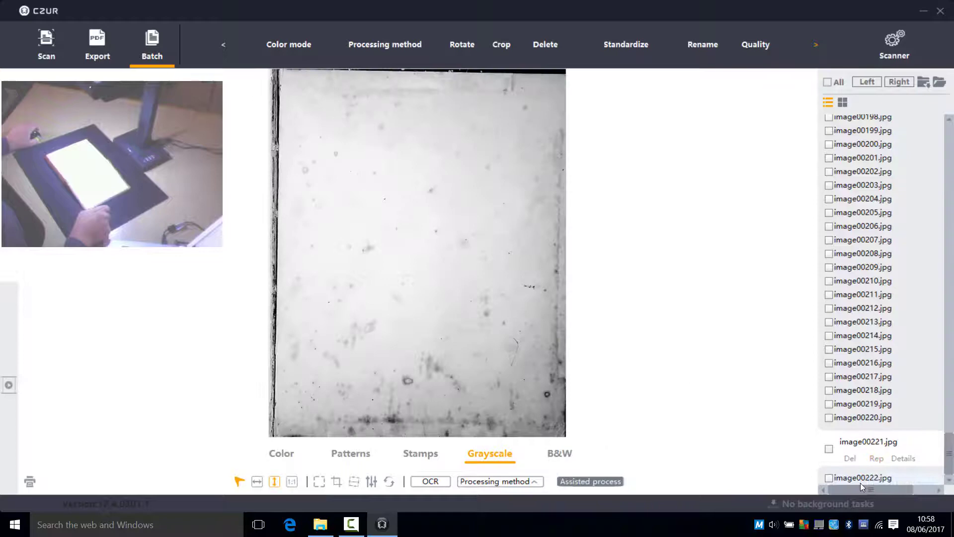
scroll(688, 385, "down", 1)
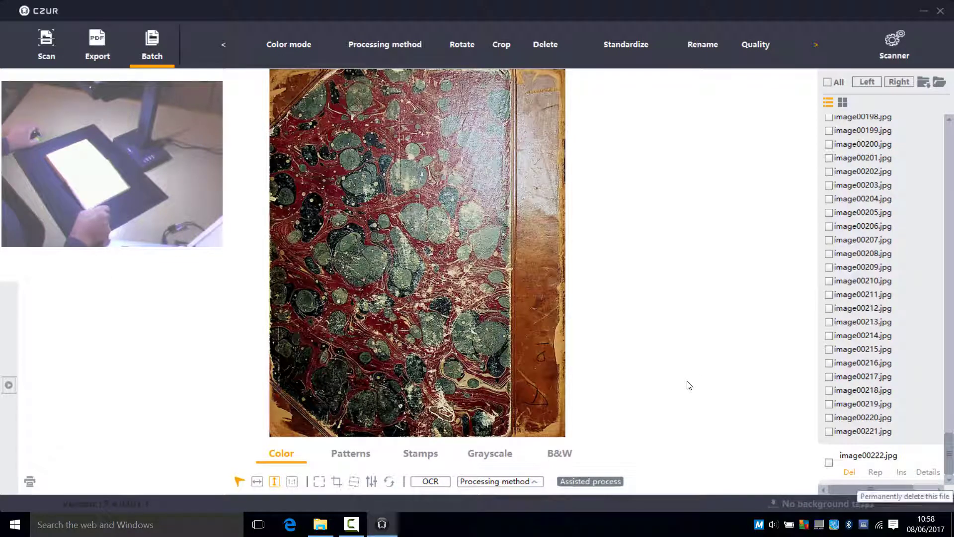
left_click(828, 83)
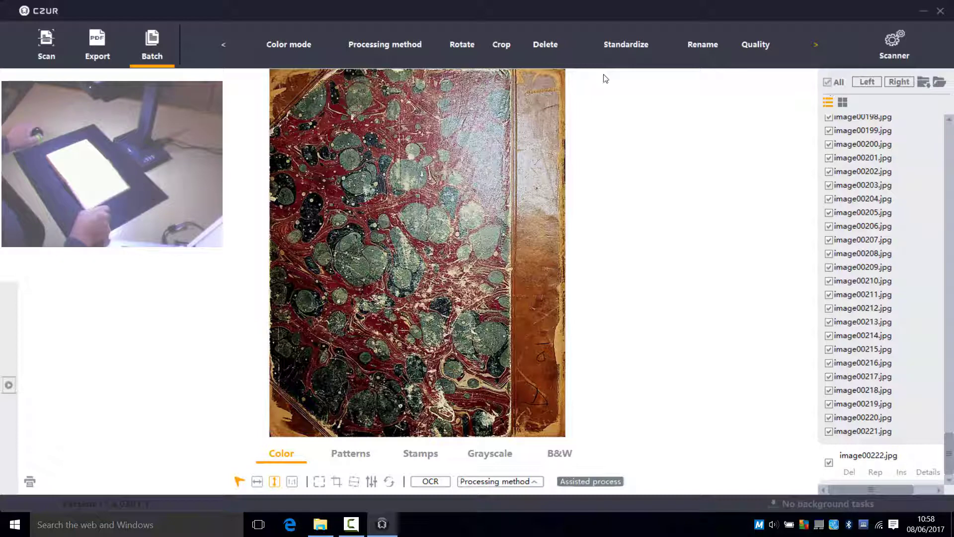
left_click(106, 46)
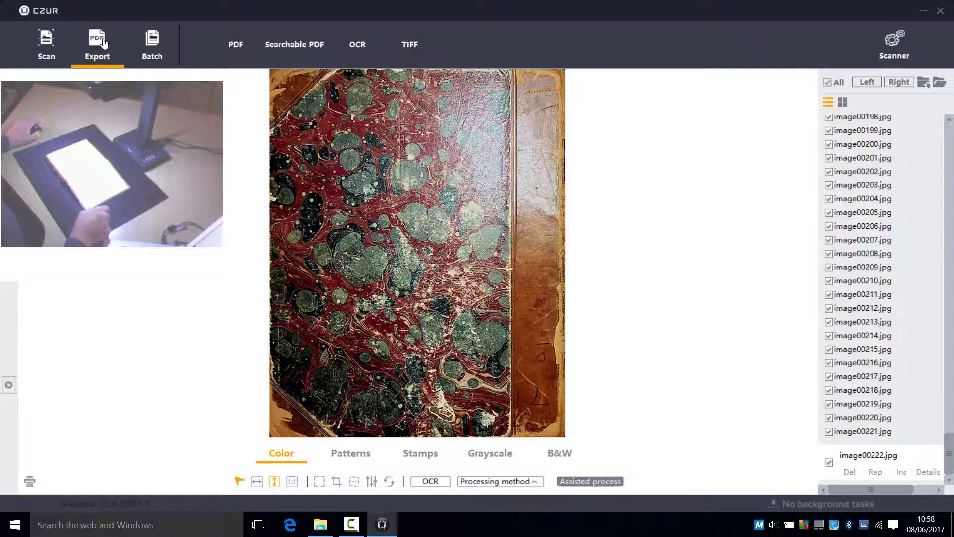
left_click(287, 50)
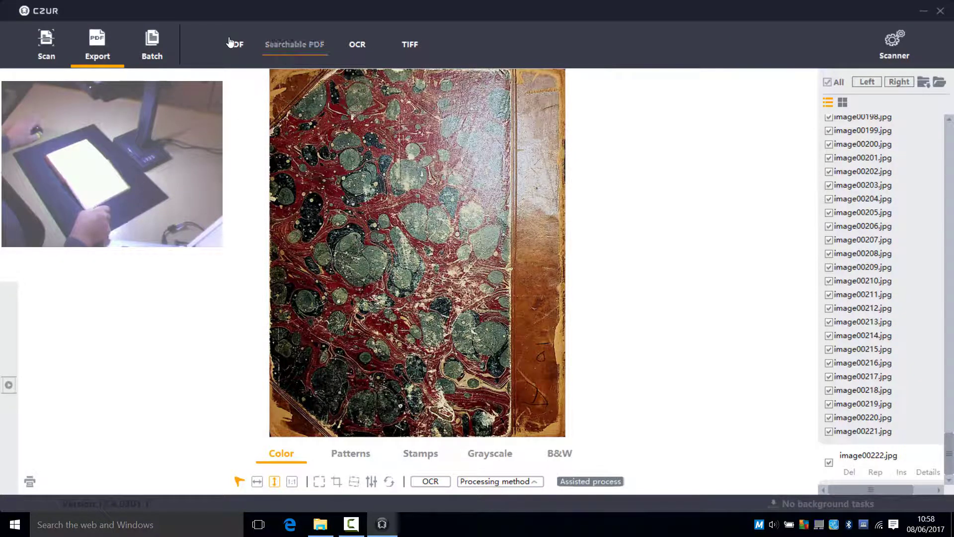
left_click(305, 208)
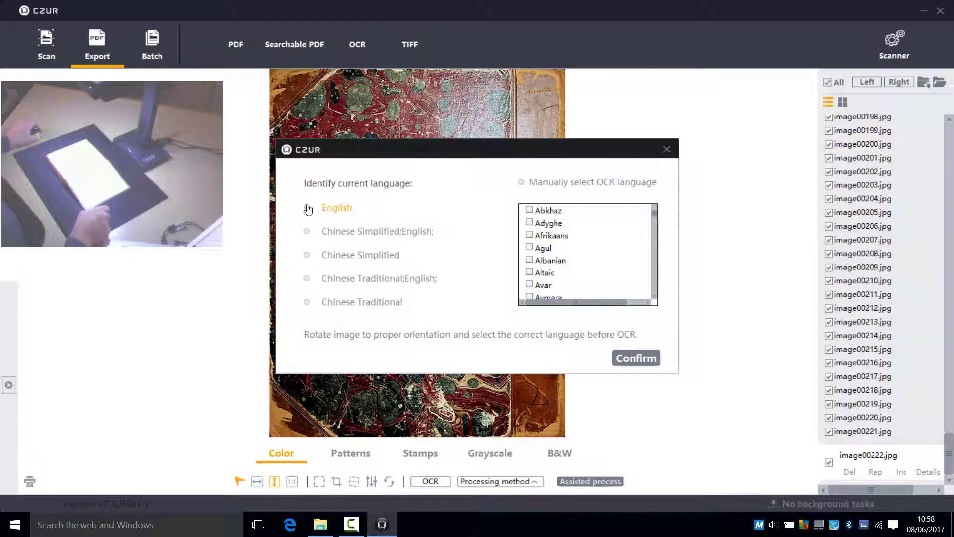
left_click(636, 357)
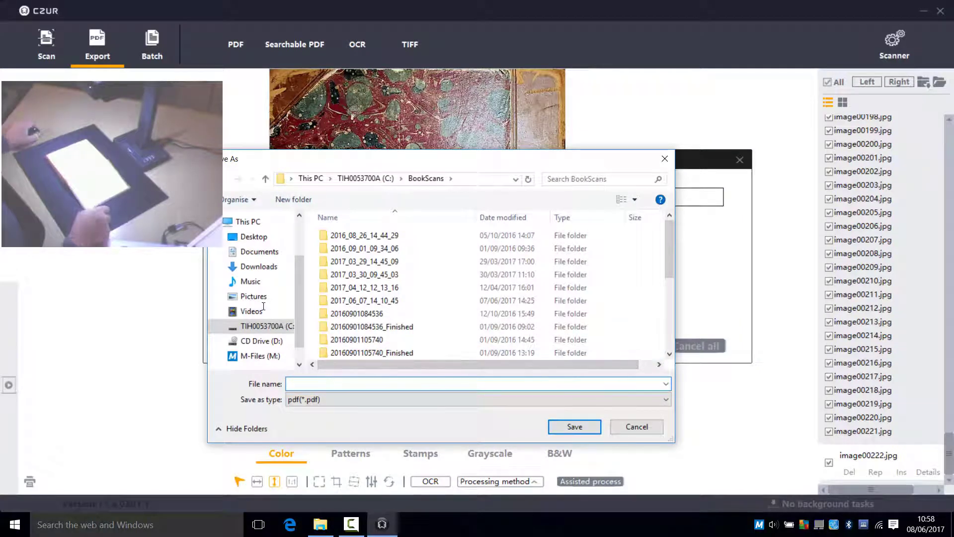
- Save the searchable PDF in the BookScans folder under the file name Flowers
type("F")
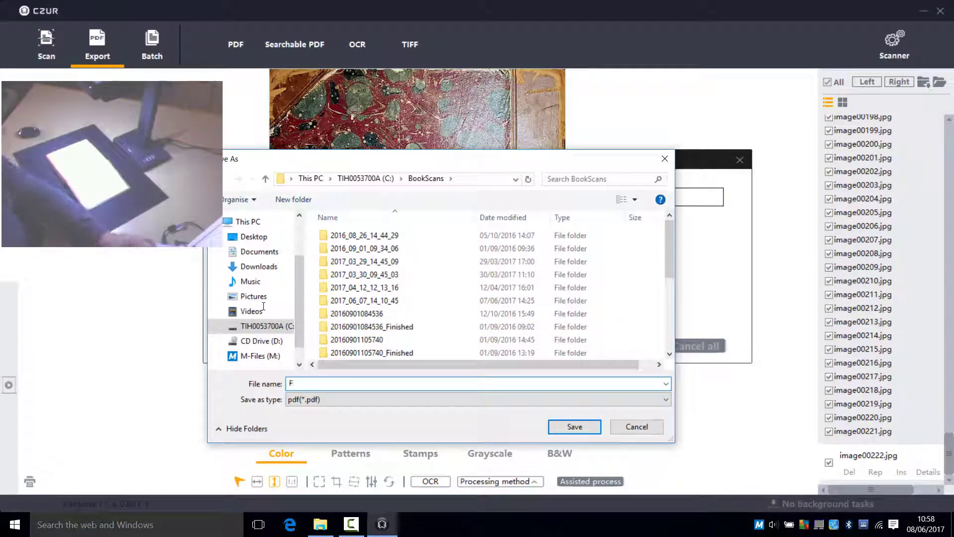
type("lowers")
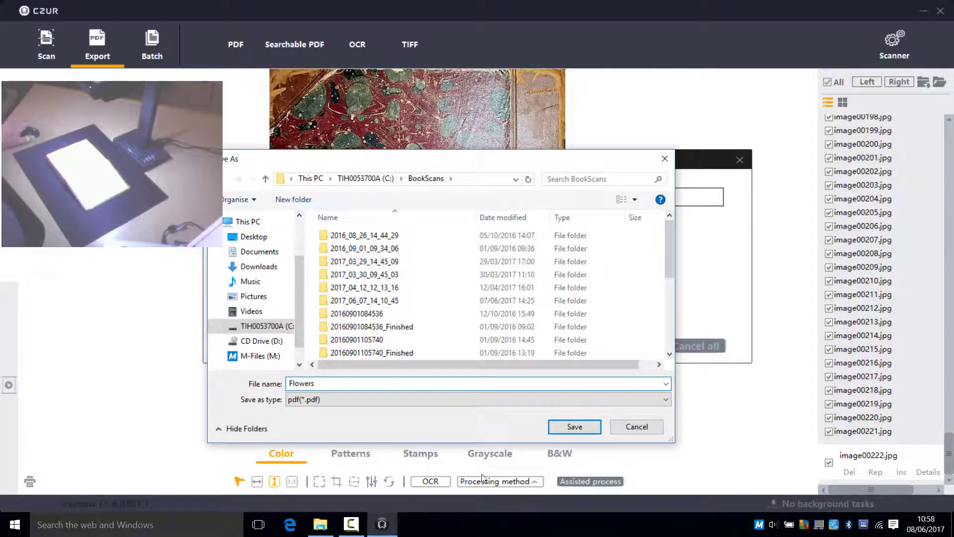
left_click(592, 426)
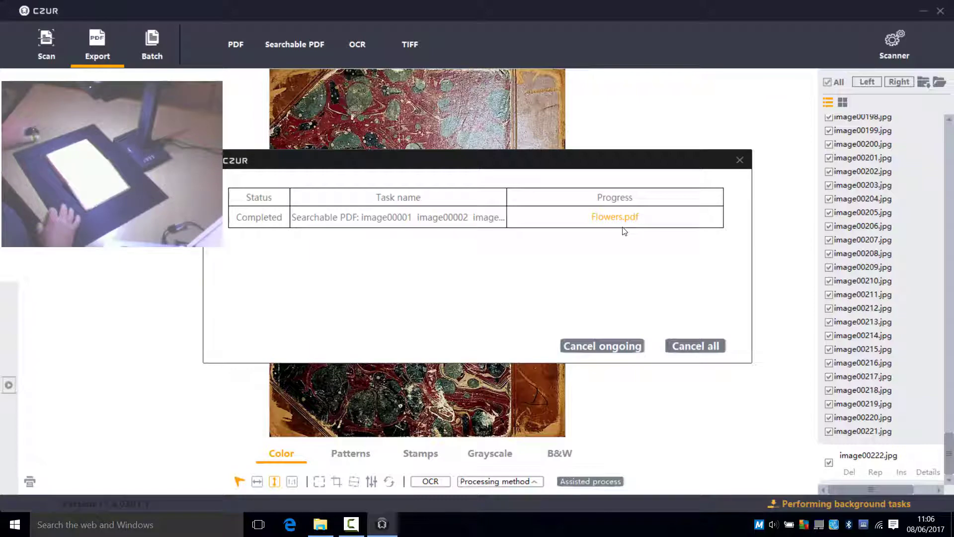
- Switch to File Explorer and open Flowers.pdf from the BookScans folder
left_click(320, 524)
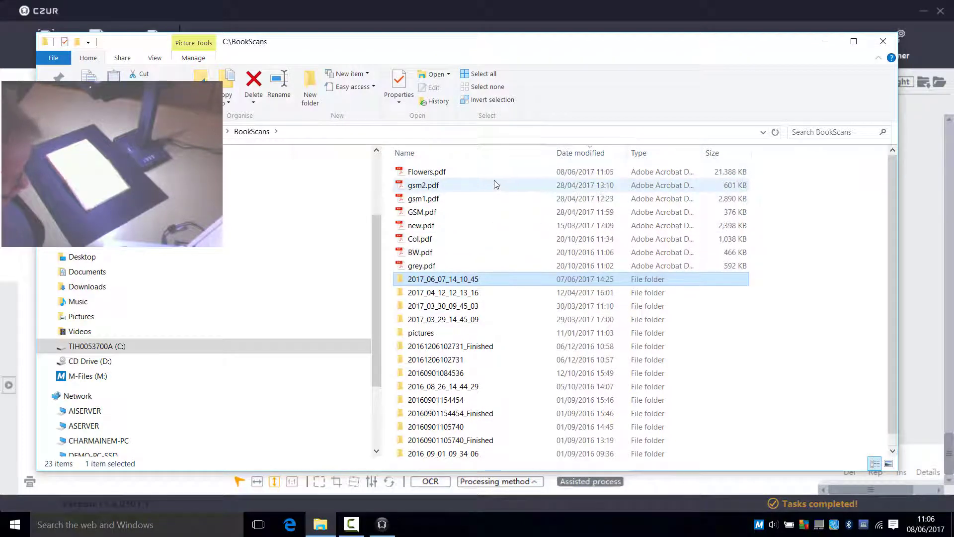
left_click(426, 173)
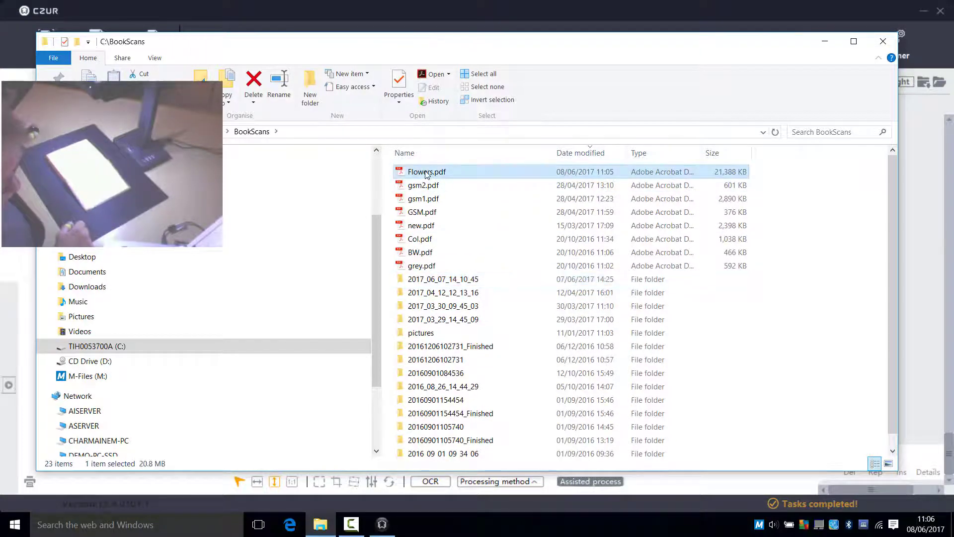
double_click(426, 172)
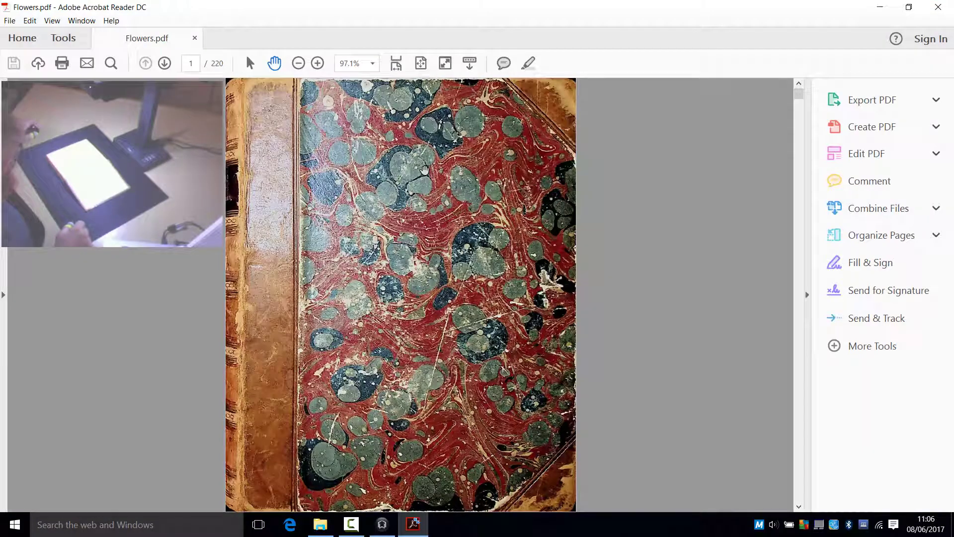
- Page through Flowers.pdf to the color plates on page 8 and inspect the bird illustration at close range
left_click(165, 63)
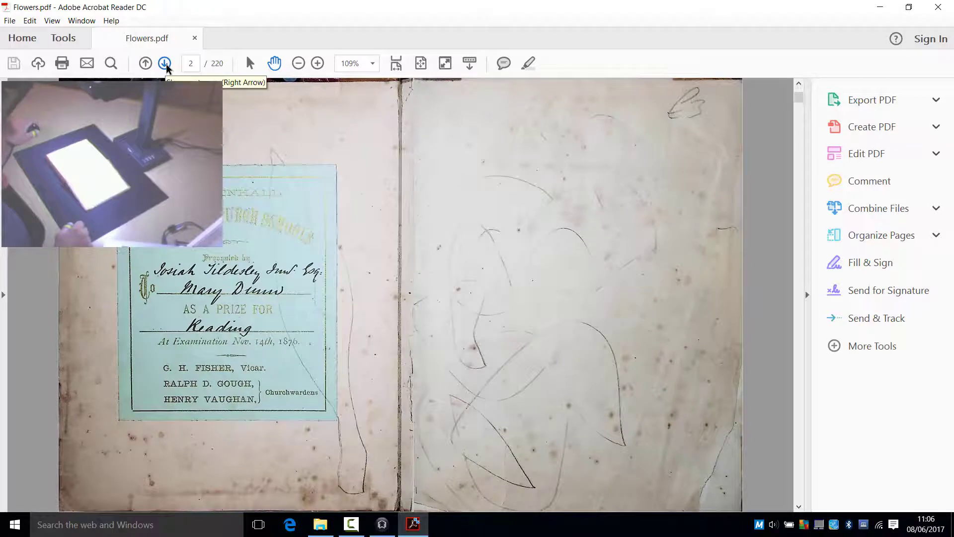
left_click(165, 63)
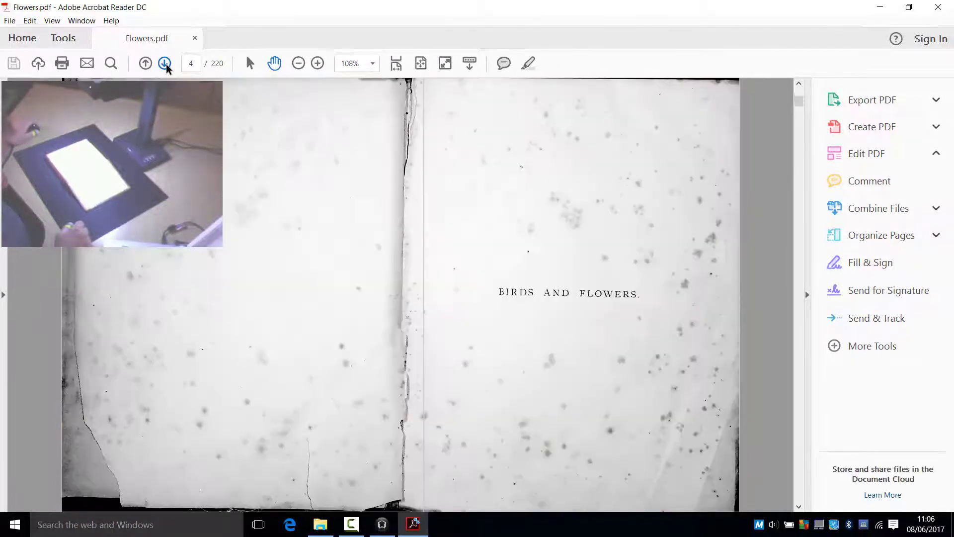
left_click(165, 63)
left_click(165, 63)
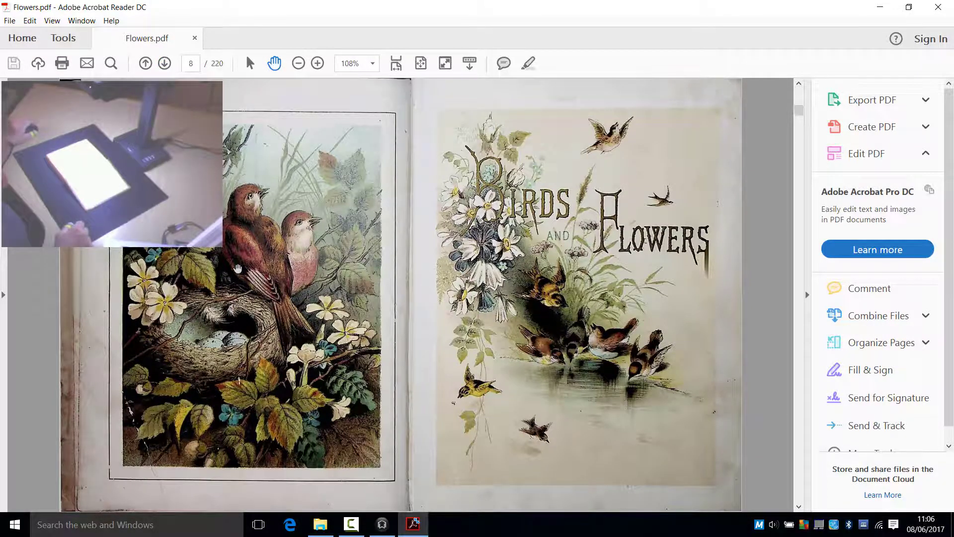
scroll(237, 268, "up", 1)
scroll(241, 256, "up", 1)
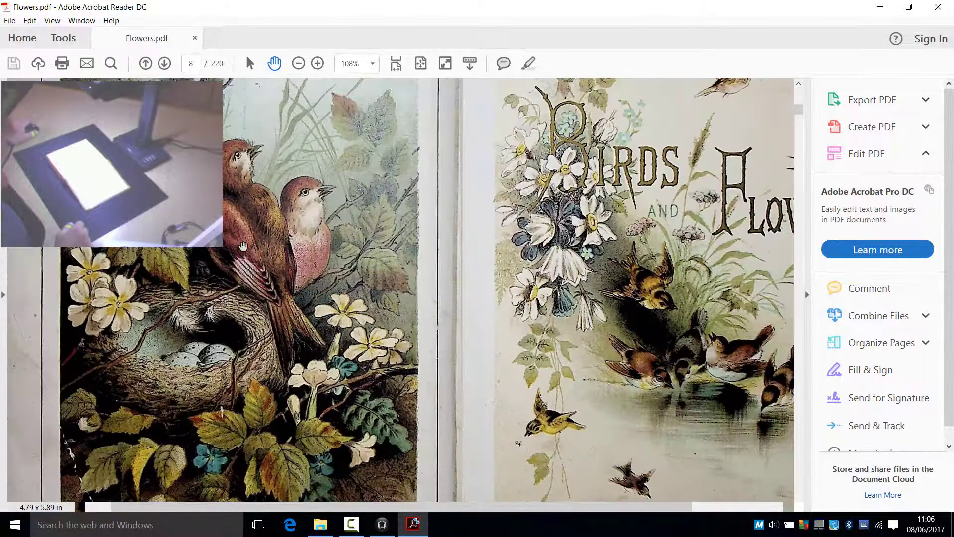
scroll(243, 246, "up", 2)
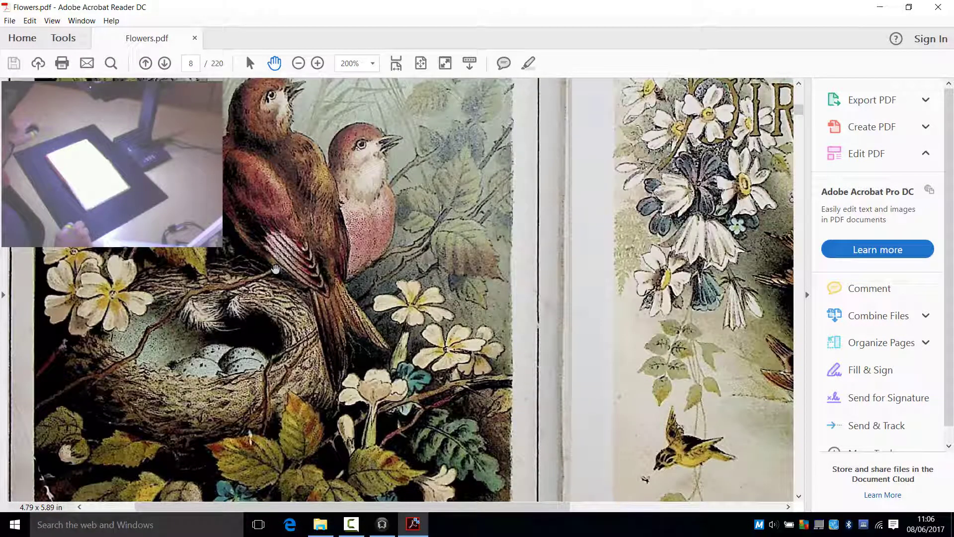
scroll(263, 226, "down", 1)
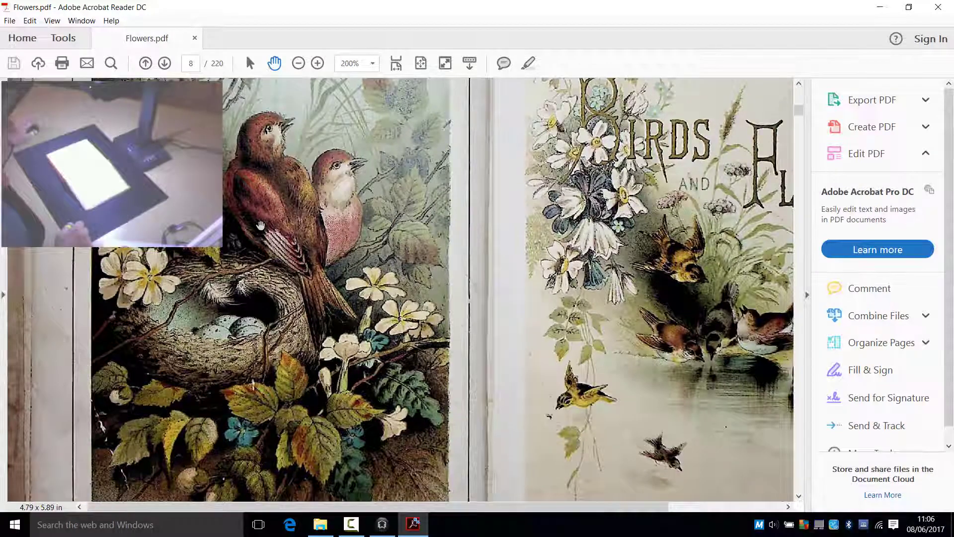
scroll(261, 226, "down", 1)
scroll(261, 226, "down", 1)
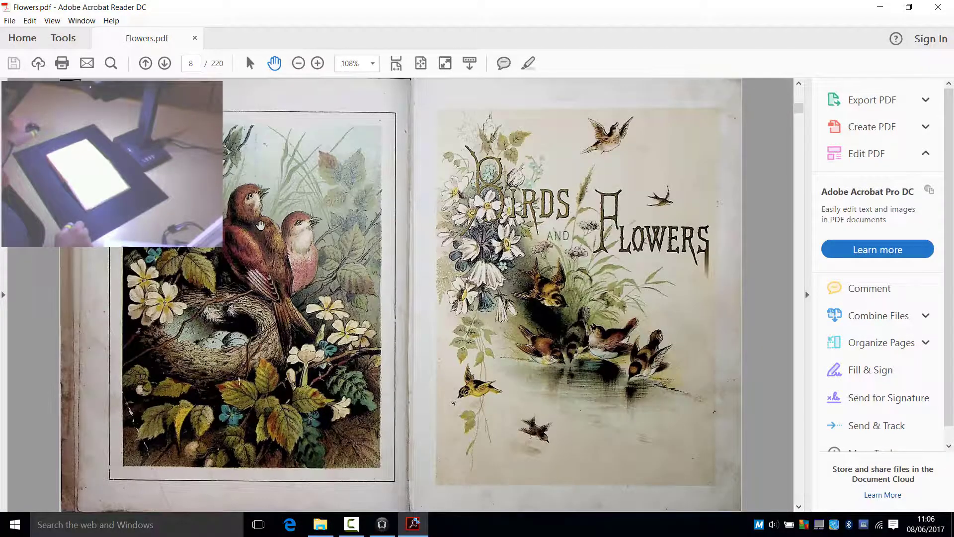
- Review the title page, contents and list of illustrations up to page 18 of the PDF
left_click(165, 64)
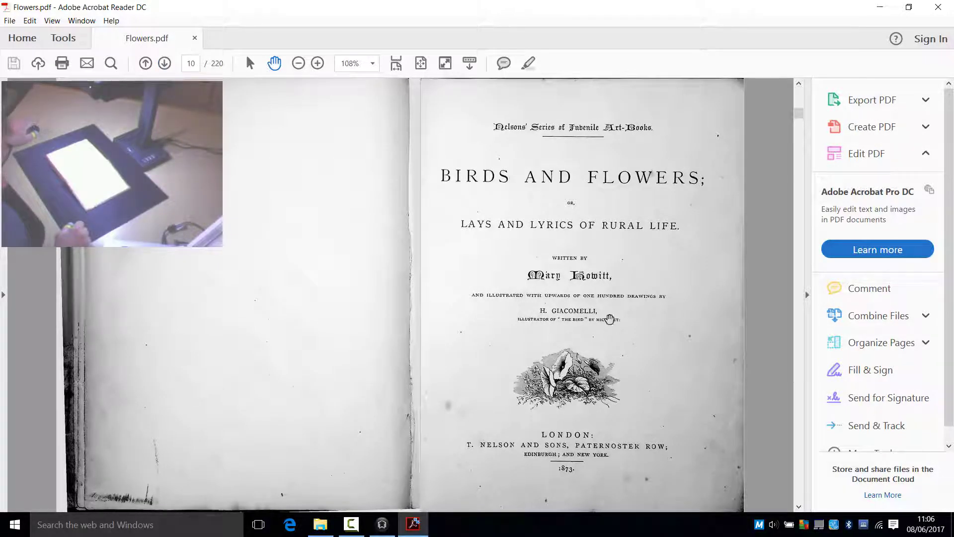
scroll(606, 312, "down", 2, "ctrl")
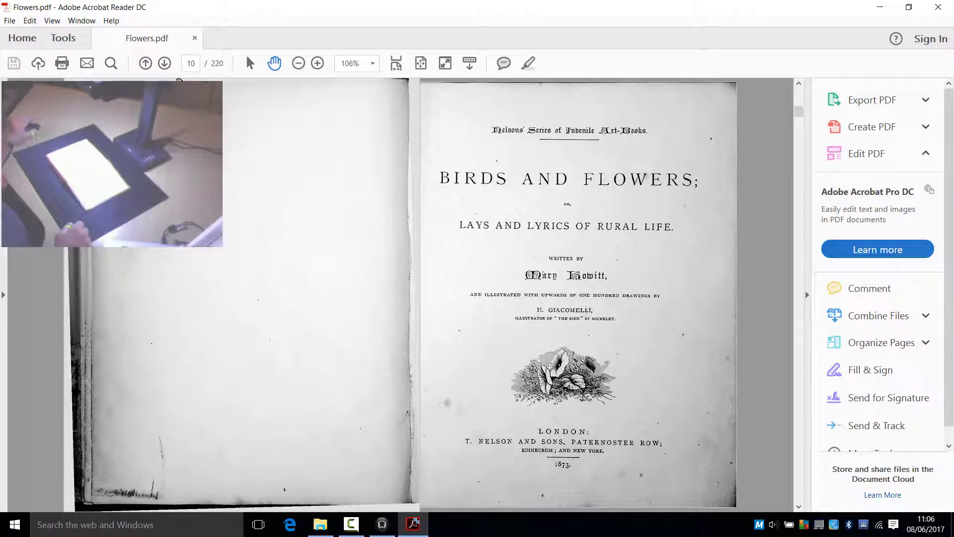
left_click(164, 63)
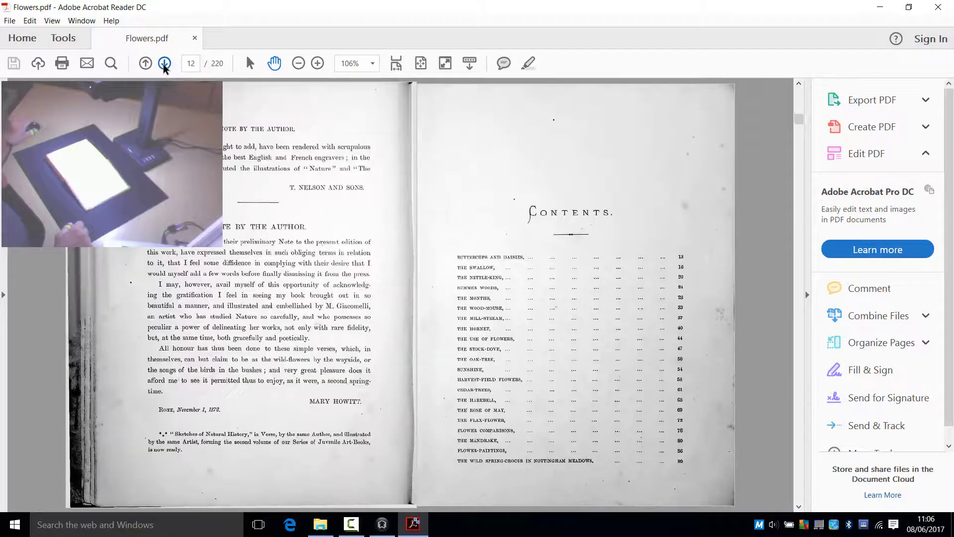
left_click(164, 63)
left_click(164, 63)
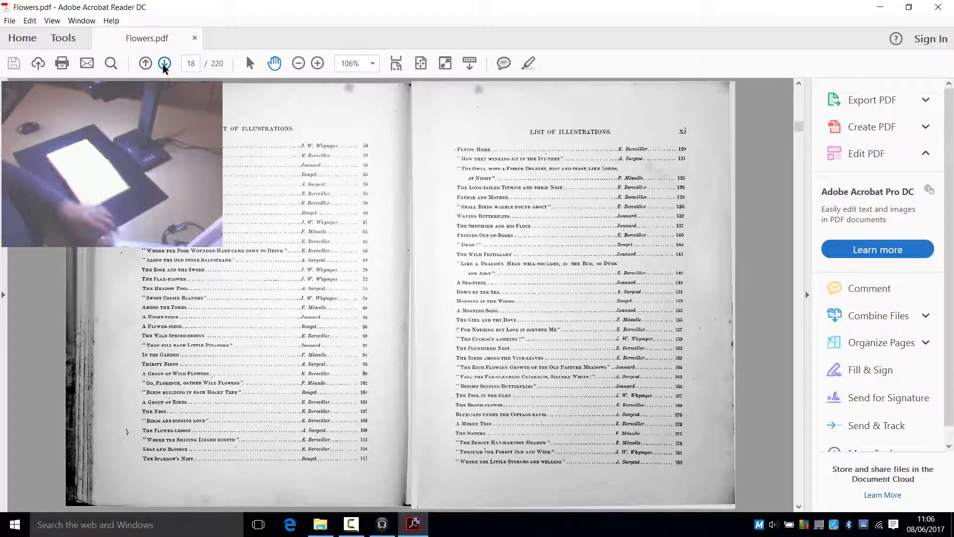
- Search the PDF for "garden" and step through the matches up to the Mandrake poem on page 90
key("ctrl+f")
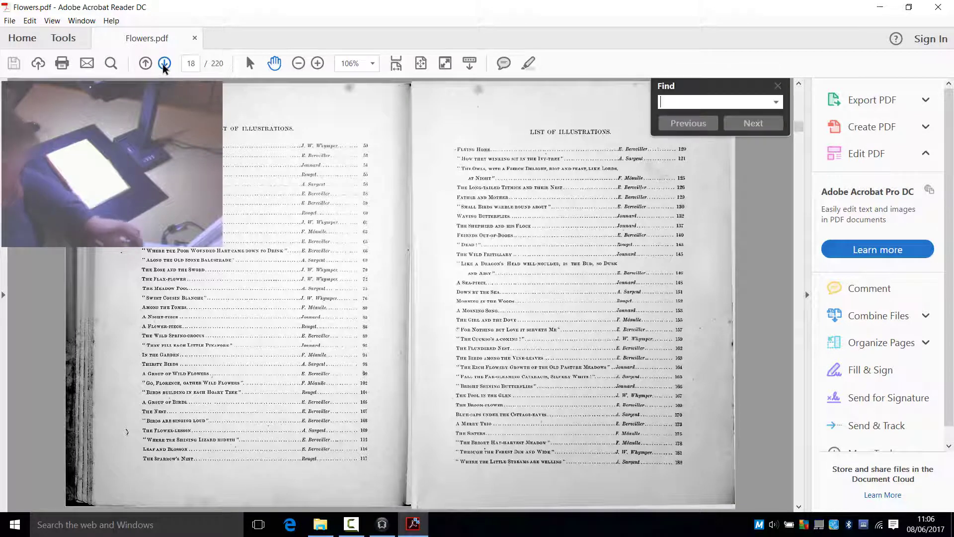
type("gard")
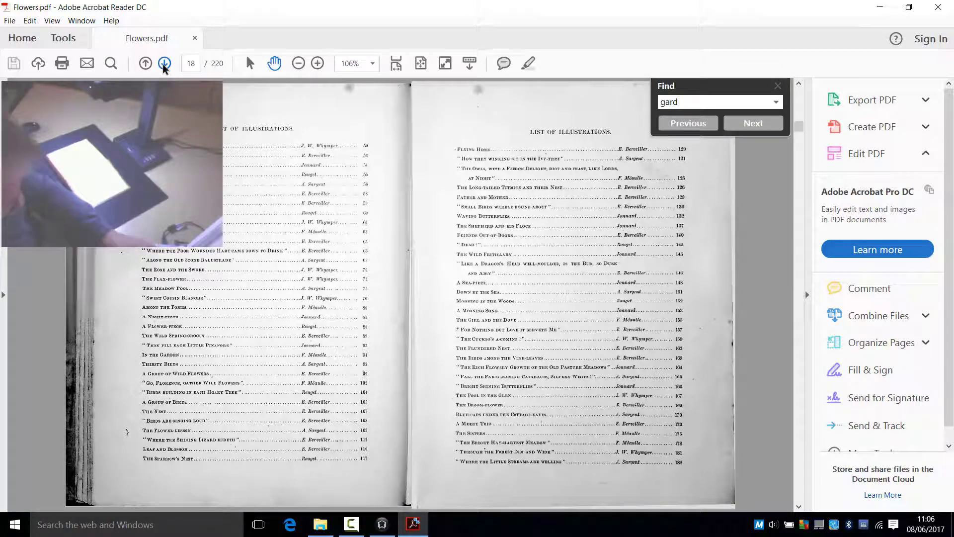
type("en")
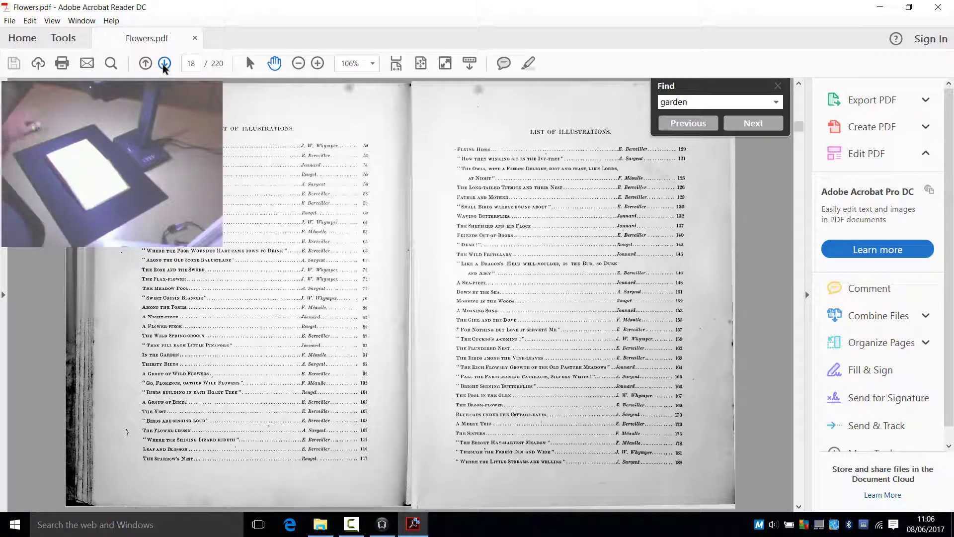
left_click(750, 127)
left_click(750, 127)
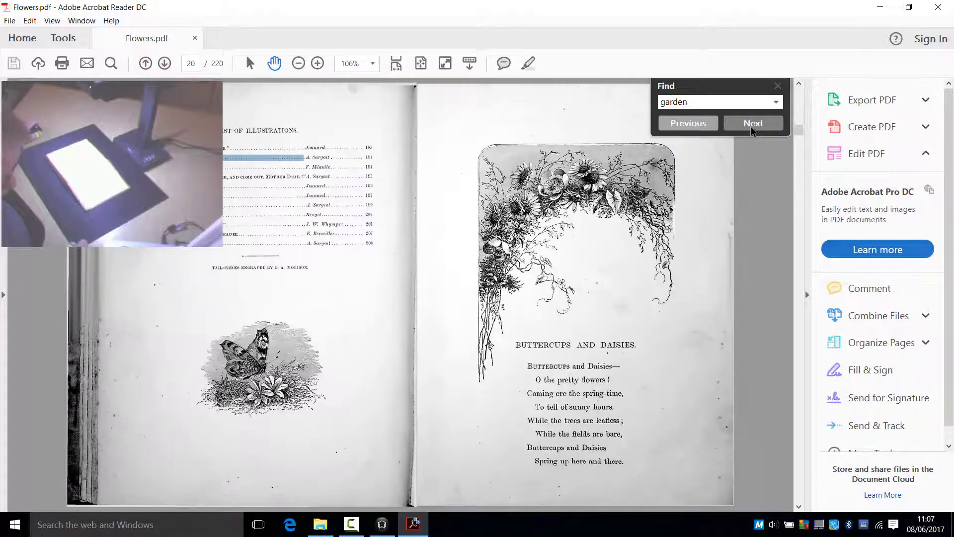
left_click(751, 127)
left_click(750, 126)
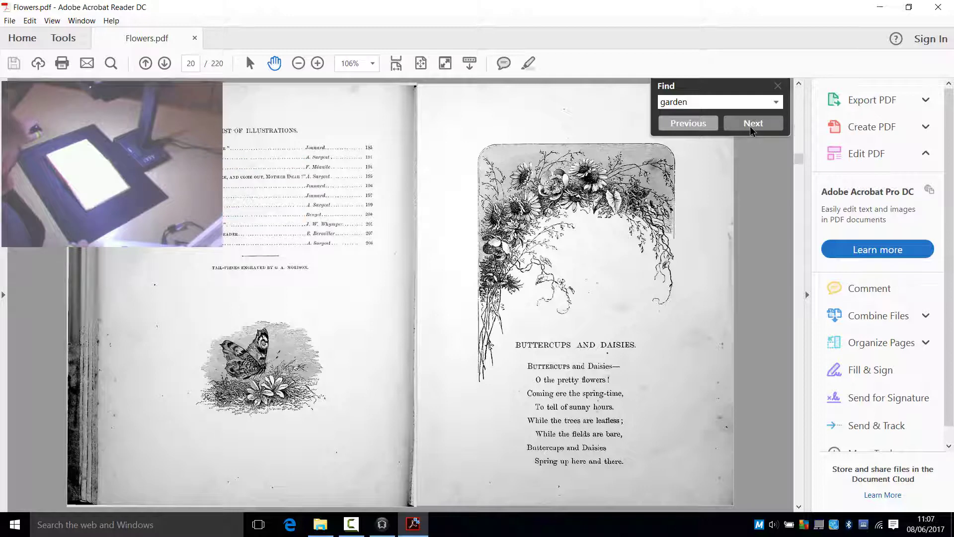
left_click(750, 126)
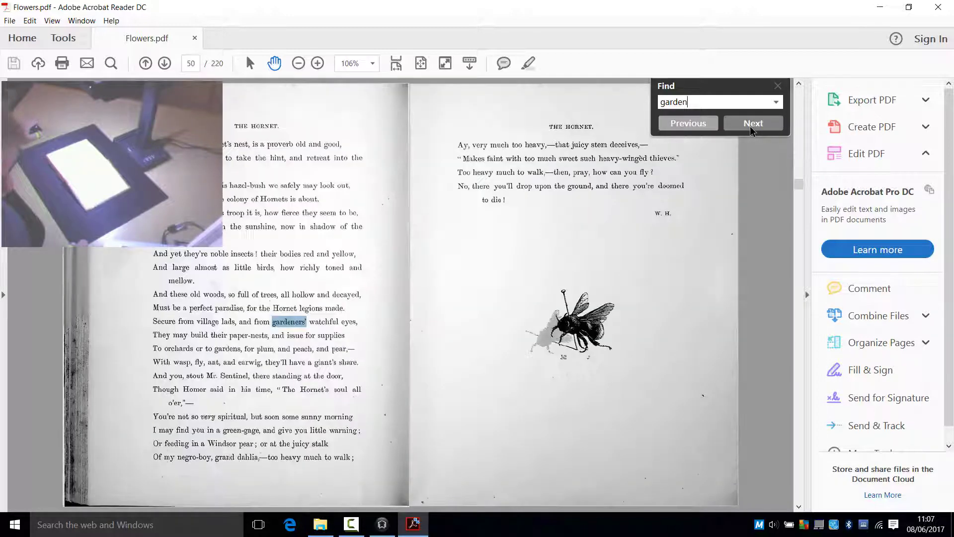
left_click(750, 126)
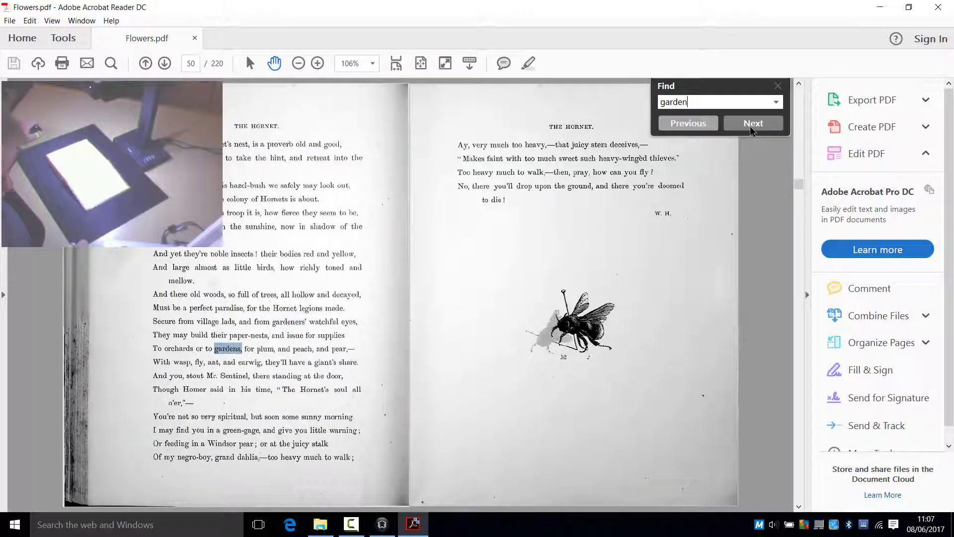
left_click(750, 126)
left_click(750, 127)
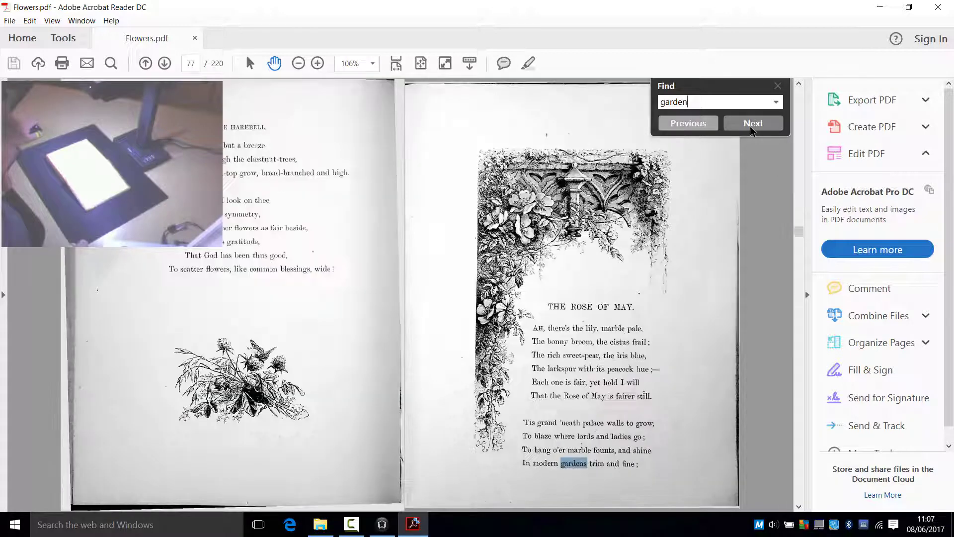
left_click(750, 126)
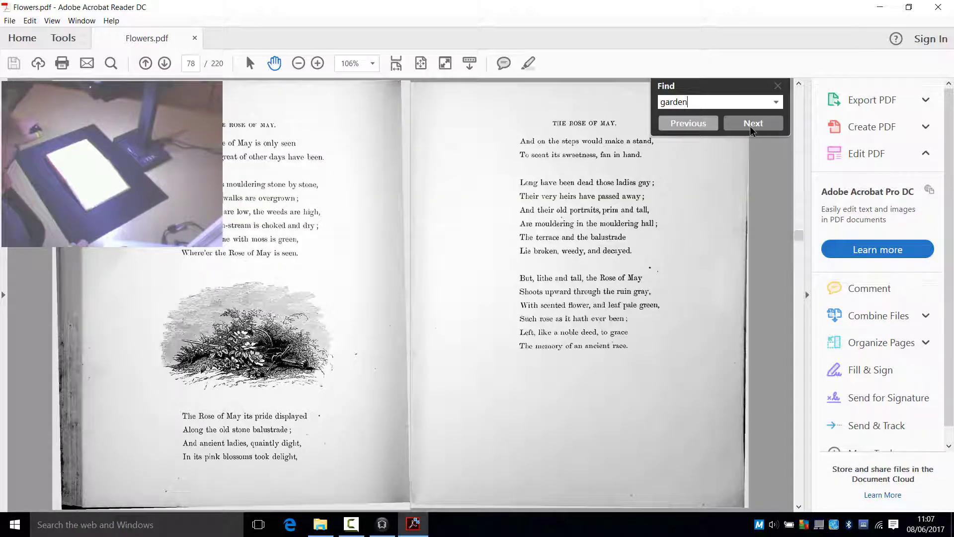
left_click(750, 126)
left_click(750, 127)
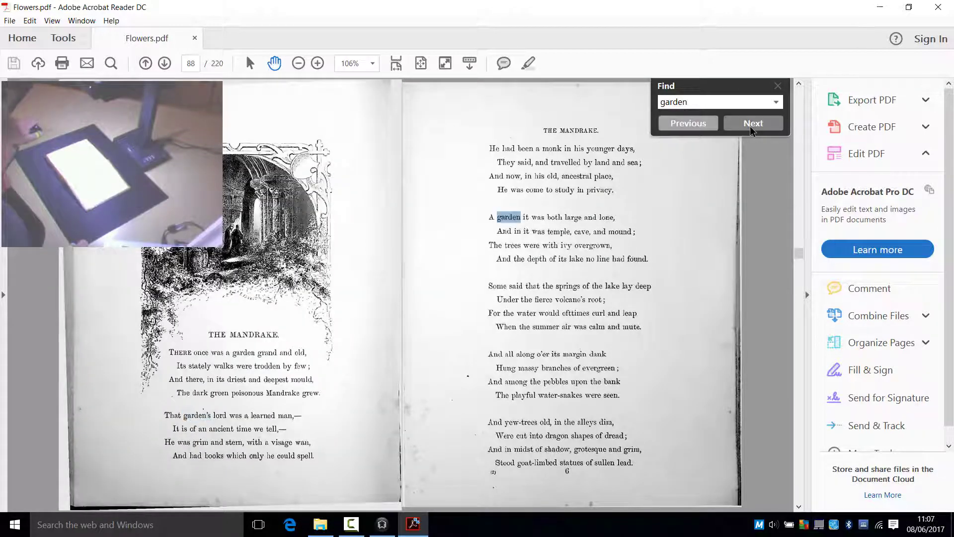
left_click(750, 126)
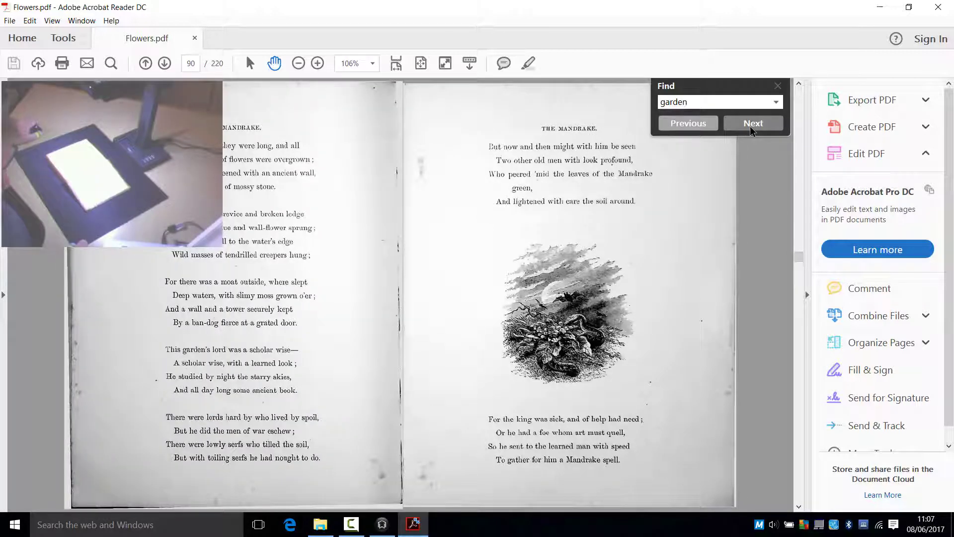
- Step through further "garden" matches, past the opening of The Garden on page 103, to the poem's heading on page 104
left_click(750, 126)
left_click(750, 126)
left_click(750, 126)
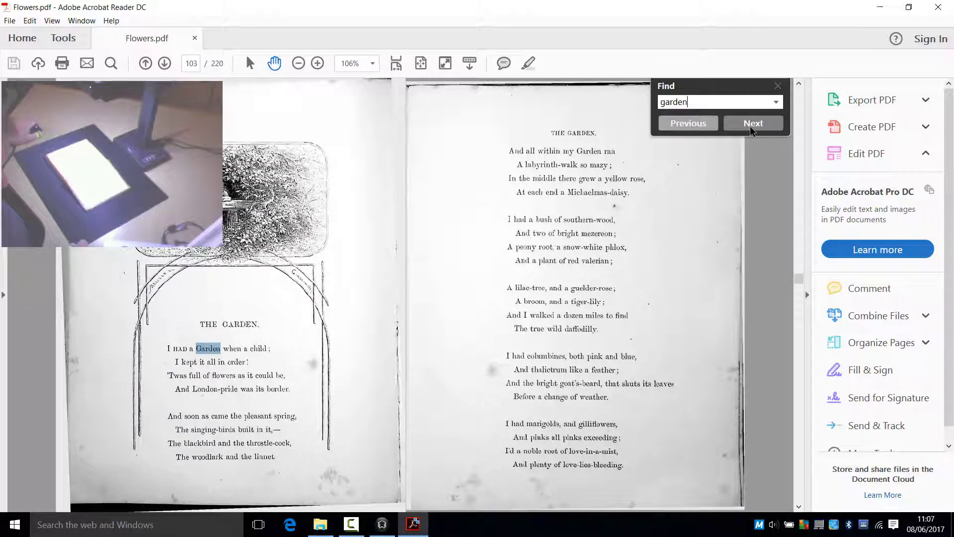
left_click(750, 126)
left_click(750, 126)
left_click(750, 126)
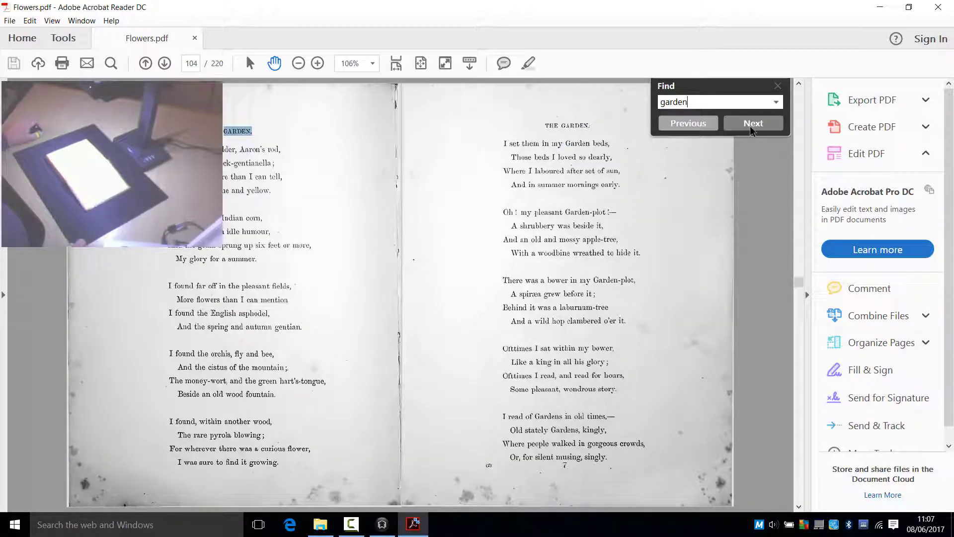
- Go to page 220 of the PDF and view the whole back cover
left_click(198, 63)
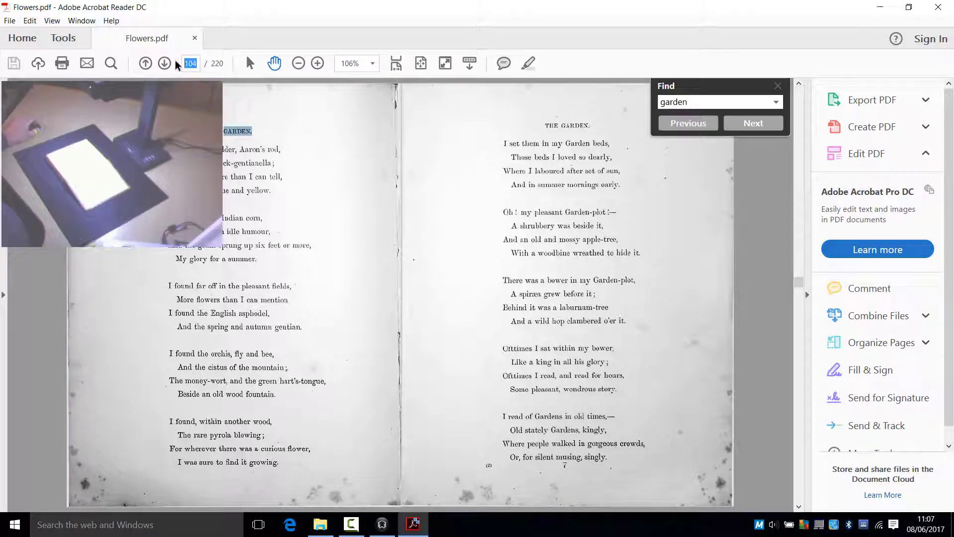
type("220")
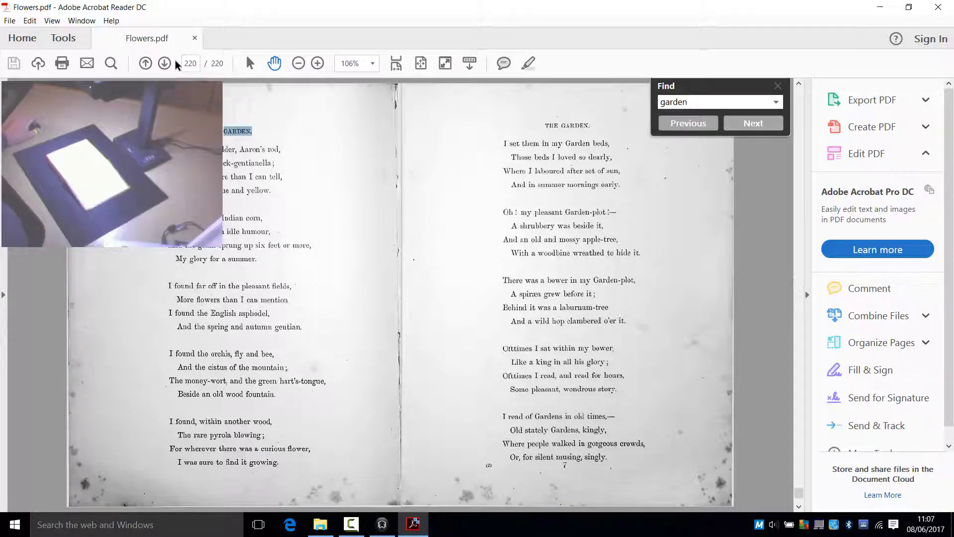
key("Return")
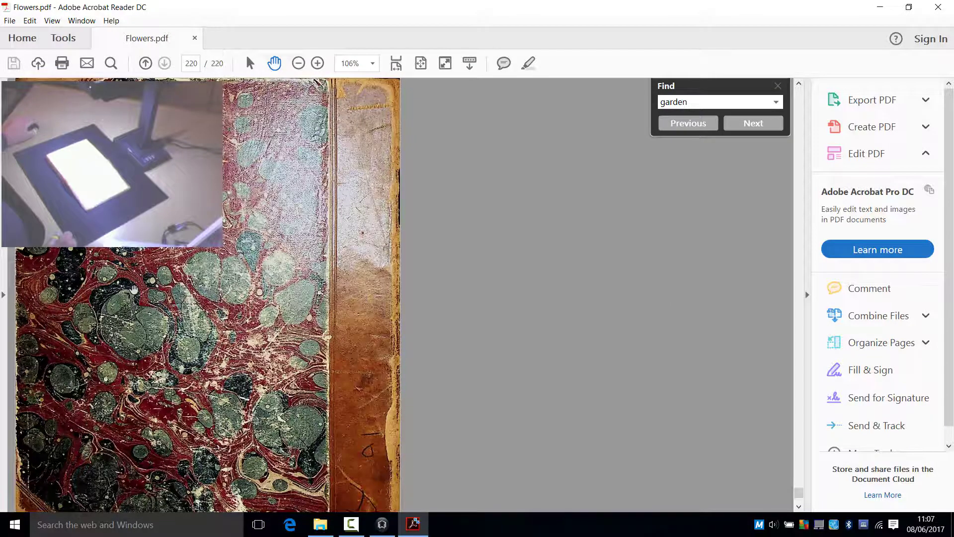
scroll(133, 283, "down", 2)
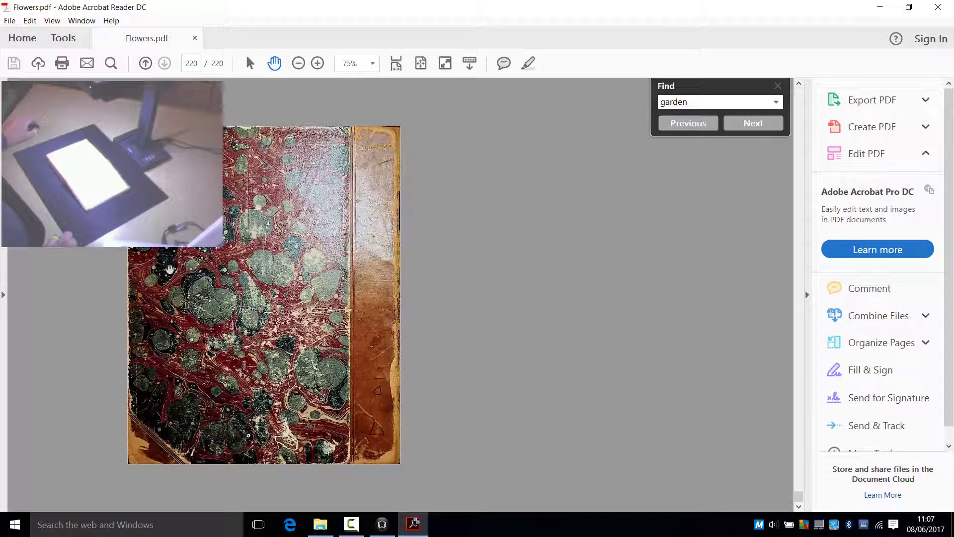
- Page back from the back cover through the notes and L'Envoi to The Poor Man's Garden on page 213
left_click(146, 63)
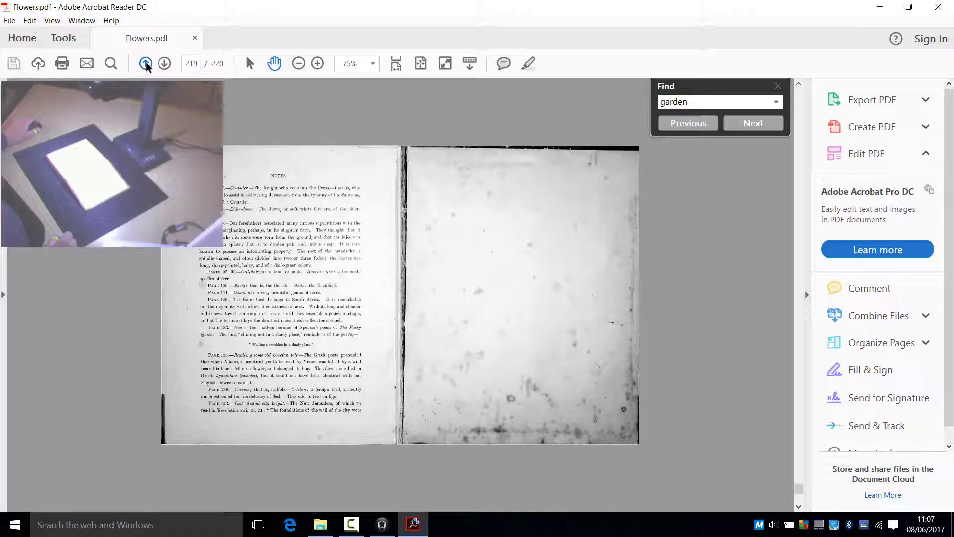
left_click(145, 63)
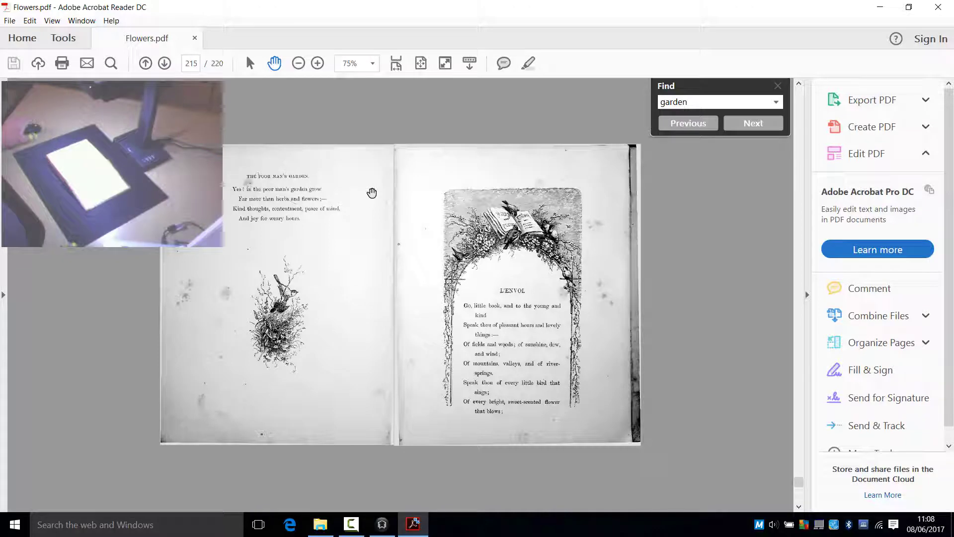
left_click(147, 64)
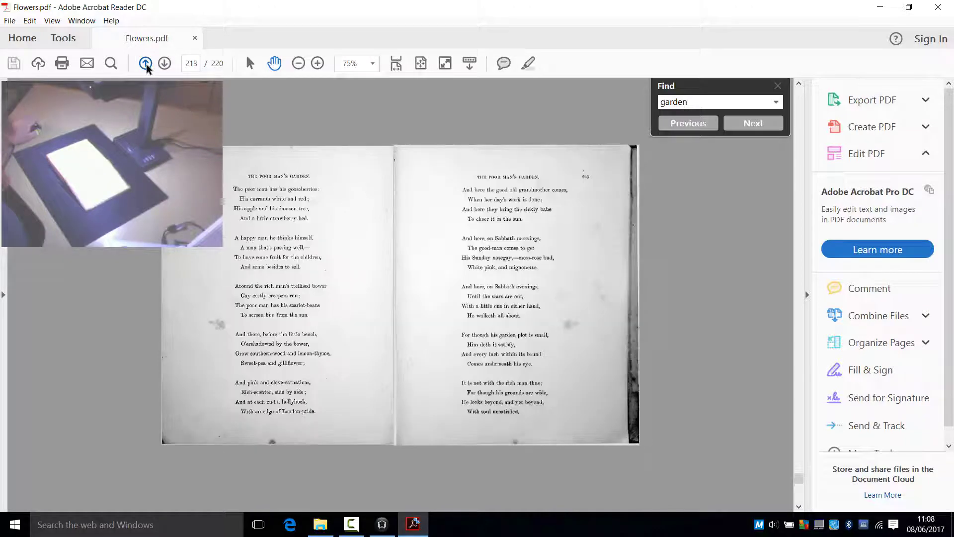
- Inspect the text sharpness of The Poor Man's Garden at close range on pages 213 and 212
scroll(508, 297, "up", 4, "ctrl")
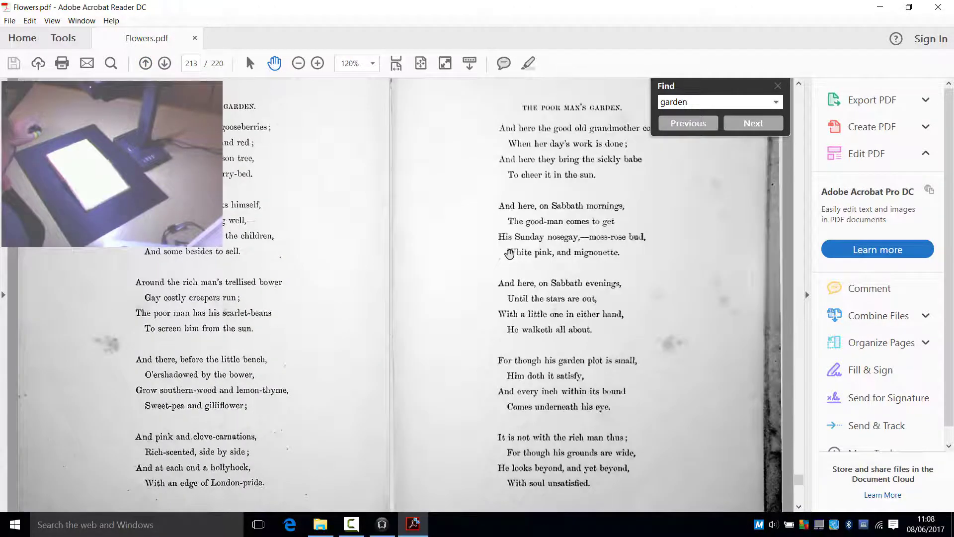
scroll(512, 251, "up", 1, "ctrl")
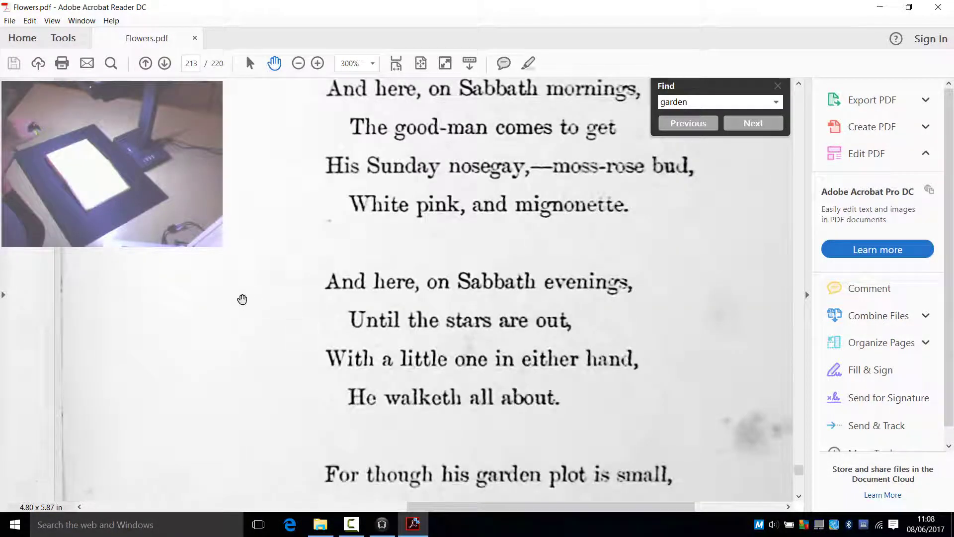
left_click_drag(240, 298, 547, 321)
left_click_drag(198, 293, 512, 304)
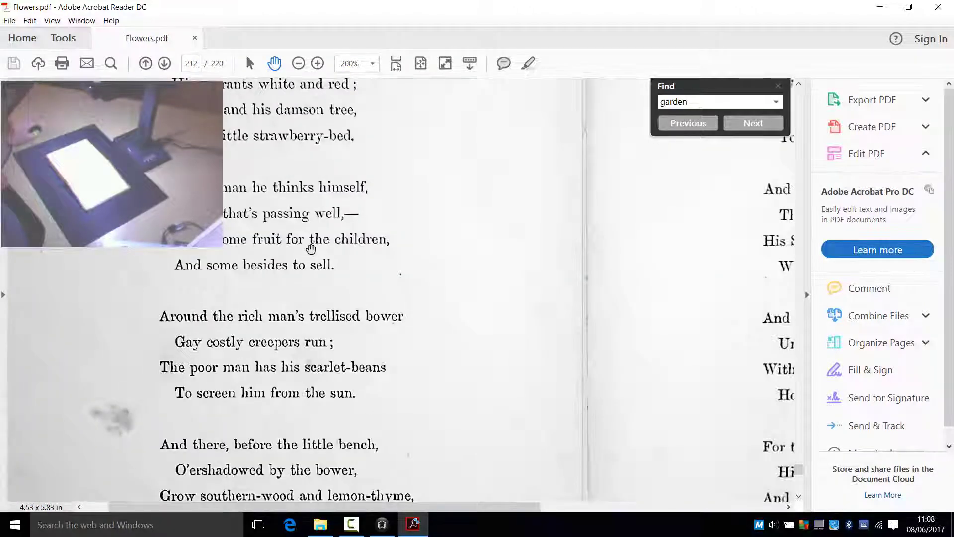
scroll(310, 249, "down", 2, "ctrl")
scroll(312, 245, "down", 1)
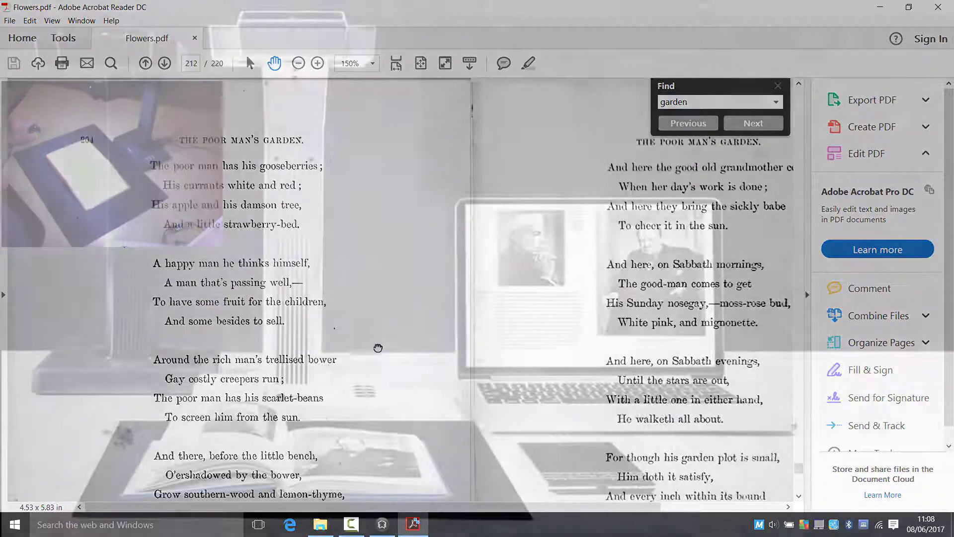